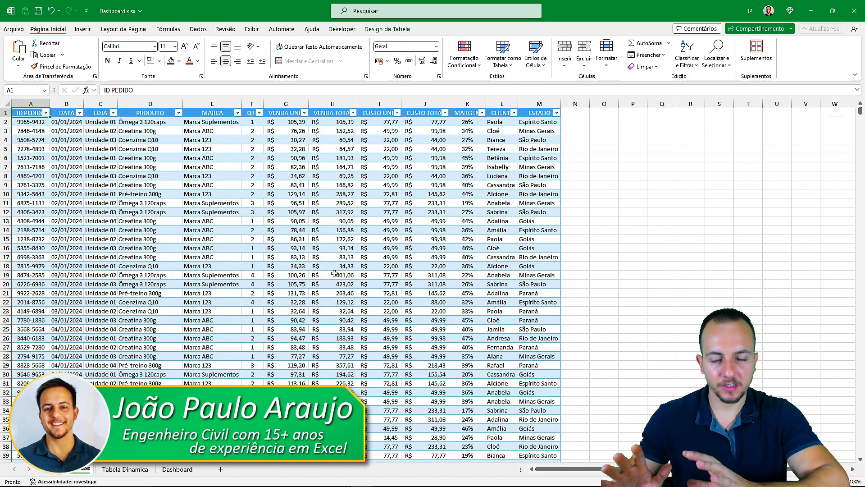
- View the Tabela Dinamica and Dashboard sheets, filtering the dashboard by different store units and finishing on Unidade 01
{"action": "key", "text": "ctrl+Page_Down"}
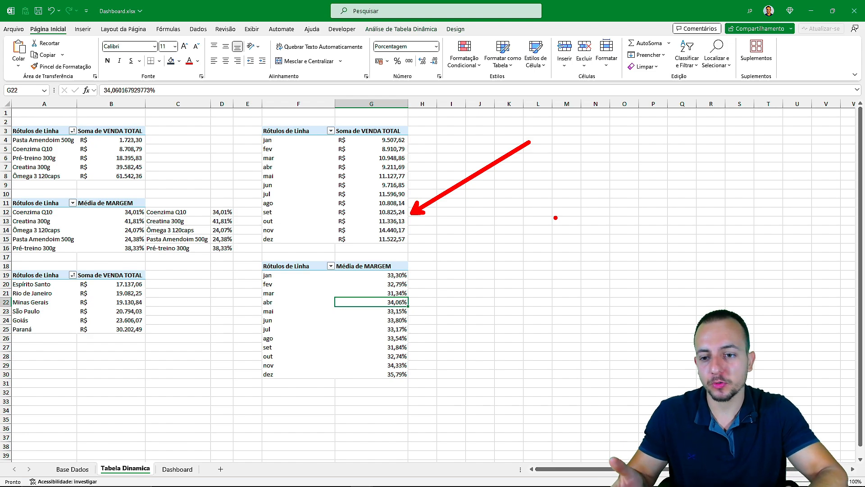
{"action": "key", "text": "ctrl+Page_Down"}
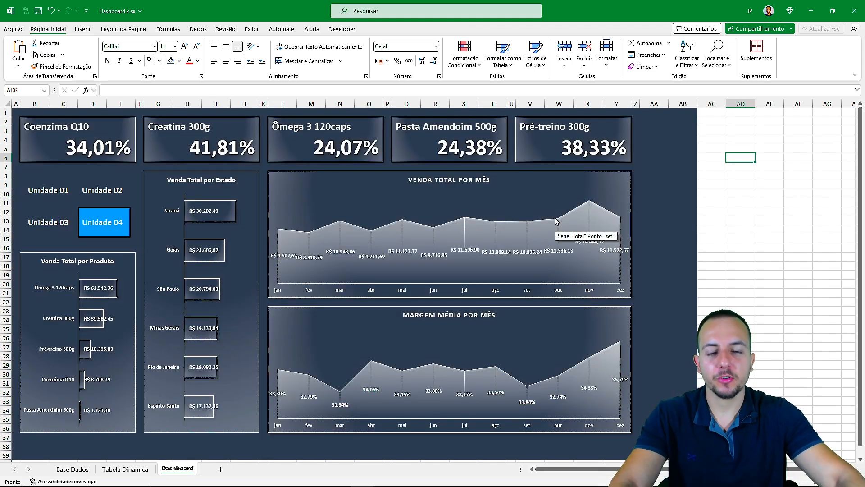
{"action": "left_click", "coordinate": [112, 190]}
{"action": "left_click", "coordinate": [59, 222]}
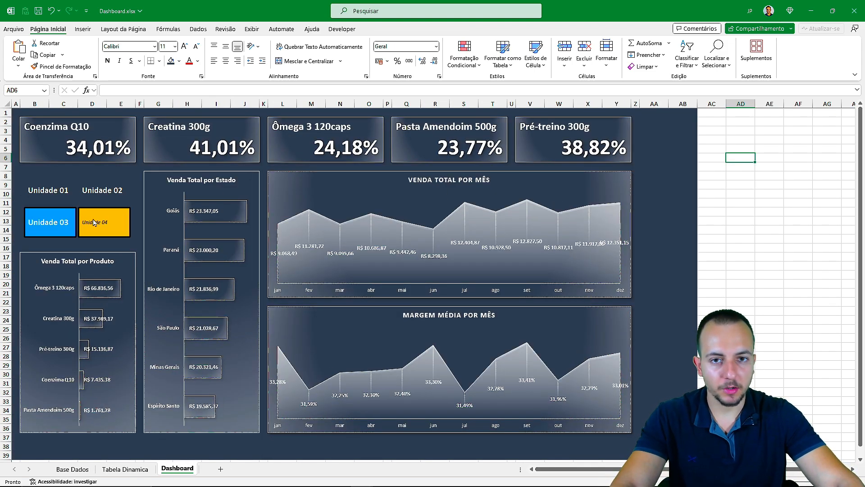
{"action": "left_click", "coordinate": [94, 222]}
{"action": "left_click", "coordinate": [51, 202]}
{"action": "left_click", "coordinate": [88, 201]}
{"action": "left_click", "coordinate": [48, 222]}
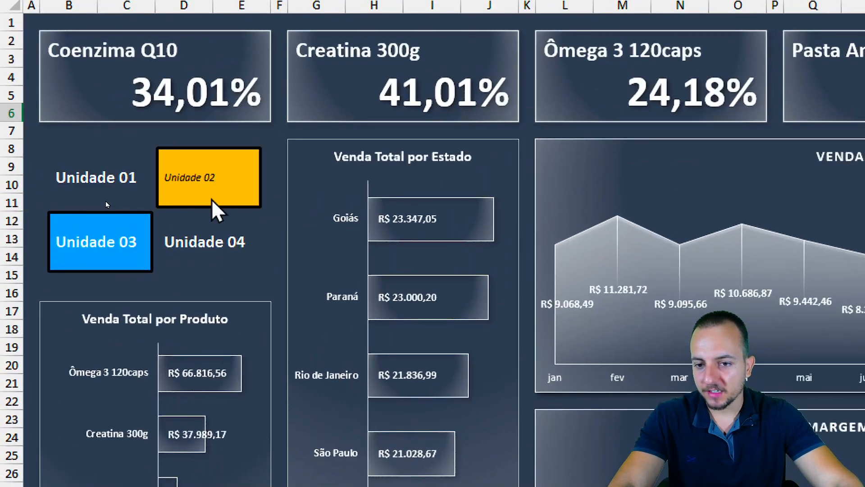
{"action": "left_click", "coordinate": [107, 193]}
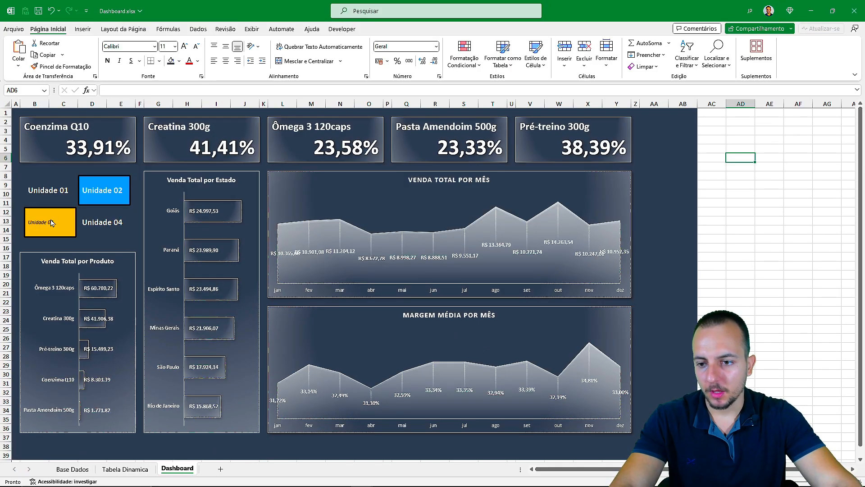
{"action": "left_click", "coordinate": [92, 218]}
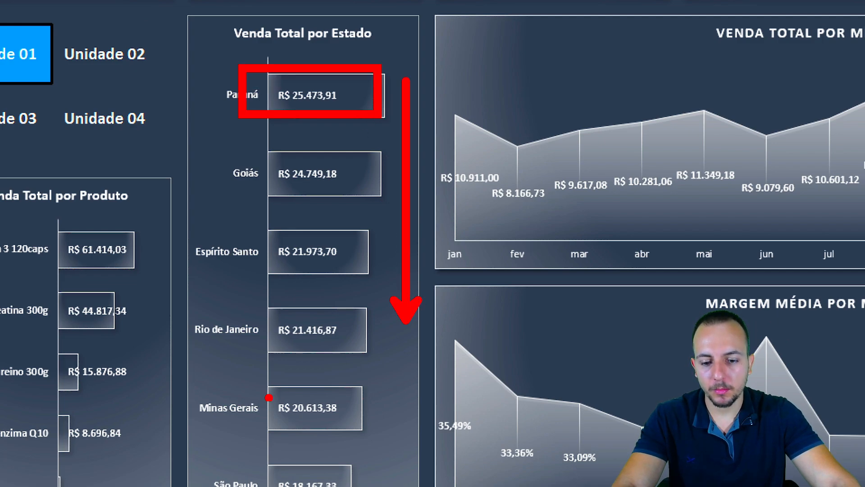
{"action": "key", "text": "Escape"}
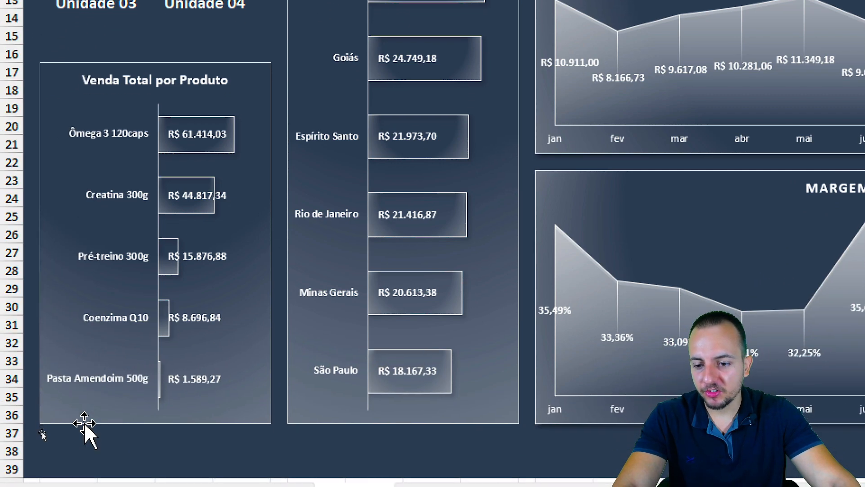
{"action": "key", "text": "ctrl+2"}
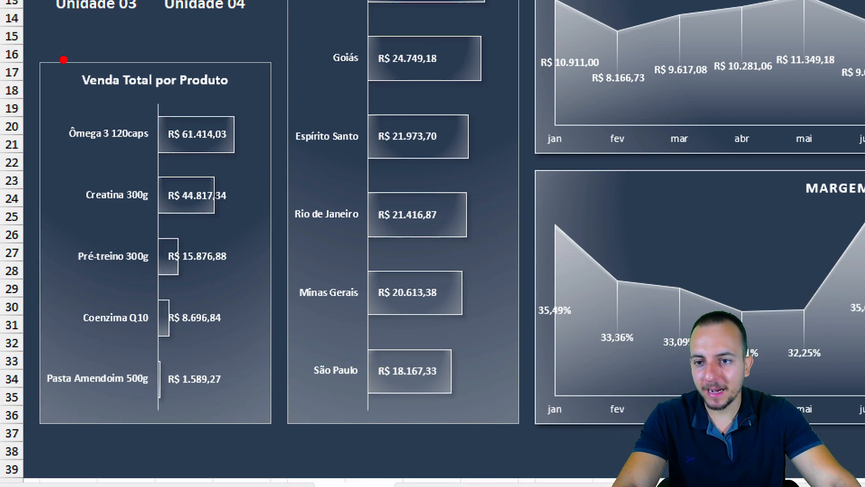
{"action": "mouse_move", "coordinate": [64, 60]}
{"action": "left_mouse_down"}
{"action": "mouse_move", "coordinate": [247, 103]}
{"action": "mouse_move", "coordinate": [326, 182]}
{"action": "left_mouse_up"}
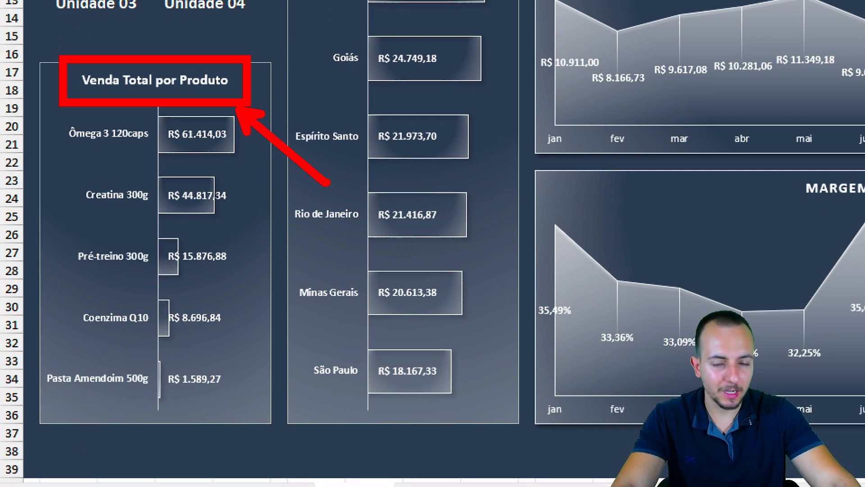
{"action": "key", "text": "Escape"}
{"action": "key", "text": "Escape"}
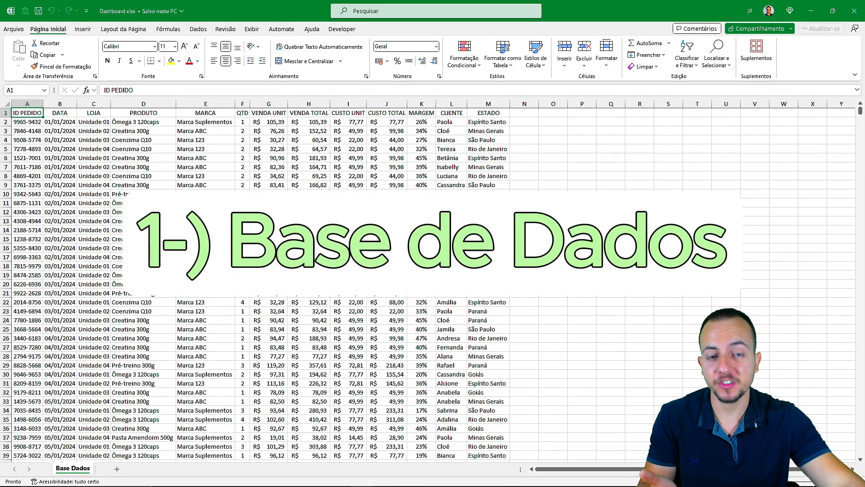
- Look through the order records in the Base Dados sheet
{"action": "scroll", "coordinate": [546, 262], "scroll_direction": "down", "scroll_amount": 11}
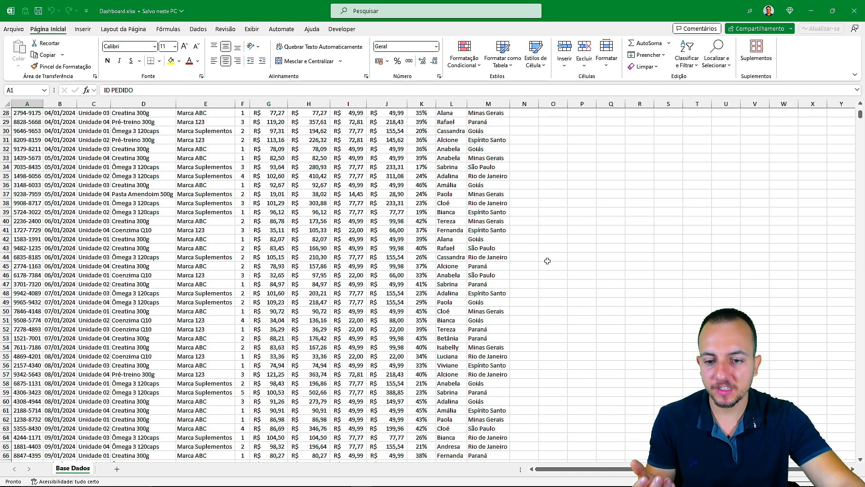
{"action": "scroll", "coordinate": [547, 261], "scroll_direction": "down", "scroll_amount": 3}
{"action": "scroll", "coordinate": [547, 262], "scroll_direction": "up", "scroll_amount": 15}
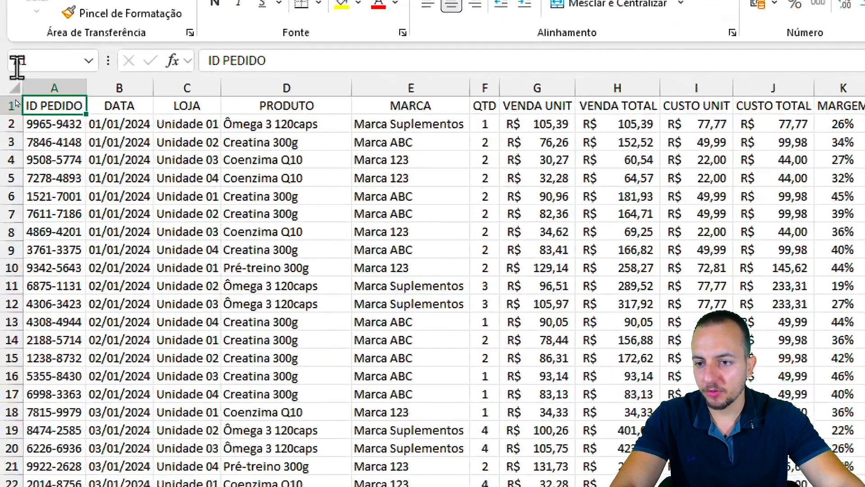
- Convert the order data range $A$1:$M$2747 into a table with headers, starting from a cell inside the data
{"action": "left_click", "coordinate": [119, 178]}
{"action": "left_click", "coordinate": [137, 230]}
{"action": "left_click", "coordinate": [190, 179]}
{"action": "left_click", "coordinate": [190, 232]}
{"action": "left_click", "coordinate": [112, 181]}
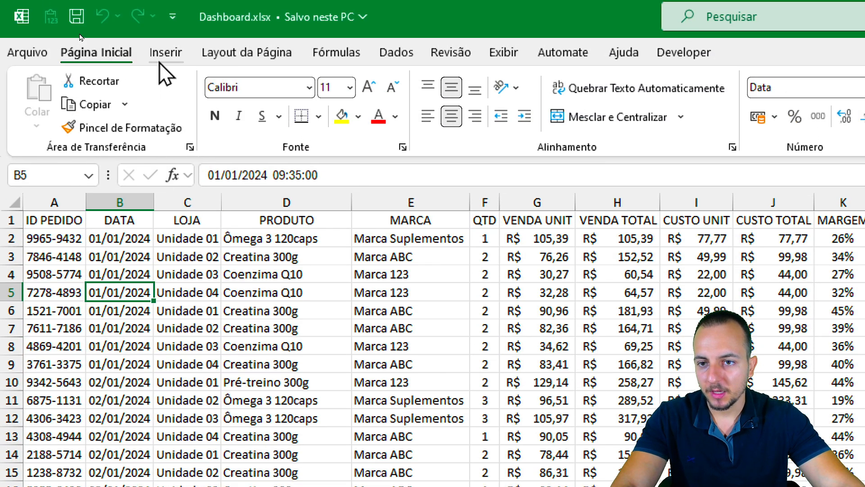
{"action": "left_click", "coordinate": [166, 53]}
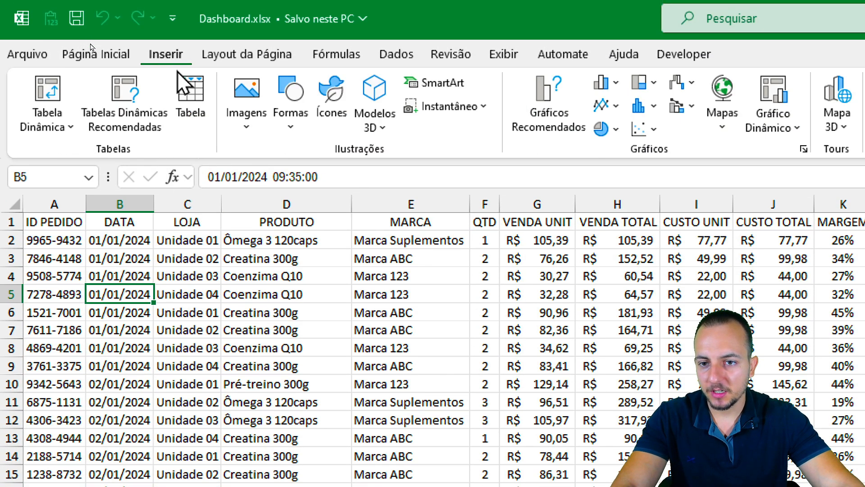
{"action": "left_click", "coordinate": [190, 118]}
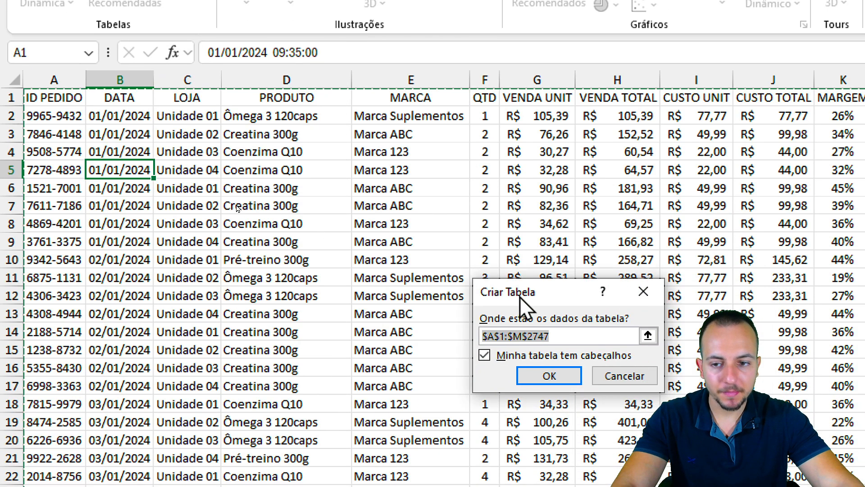
{"action": "left_click_drag", "start_coordinate": [521, 299], "coordinate": [232, 180]}
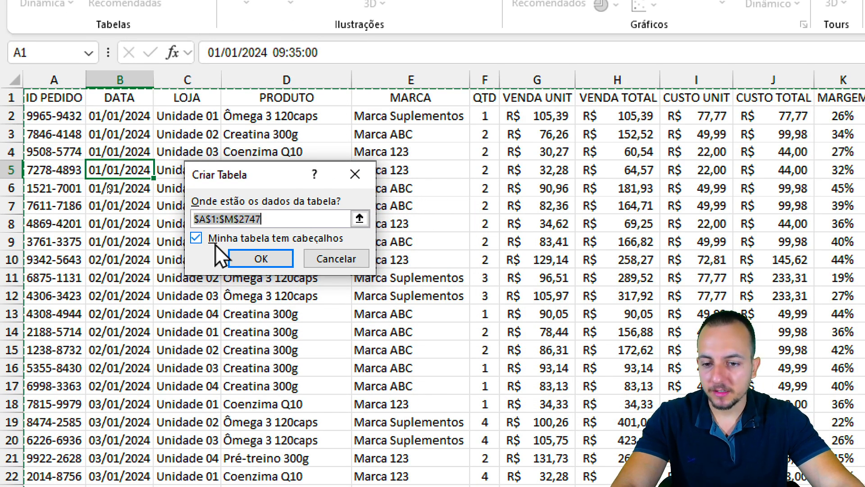
{"action": "left_click", "coordinate": [216, 243]}
{"action": "mouse_move", "coordinate": [208, 220]}
{"action": "left_mouse_down"}
{"action": "mouse_move", "coordinate": [175, 223]}
{"action": "mouse_move", "coordinate": [205, 249]}
{"action": "mouse_move", "coordinate": [197, 239]}
{"action": "left_mouse_up"}
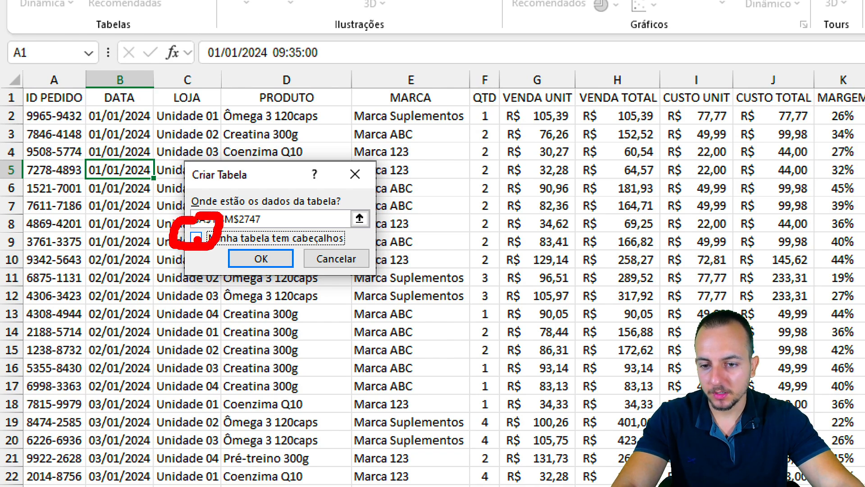
{"action": "key", "text": "Escape"}
{"action": "key", "text": "ctrl+2"}
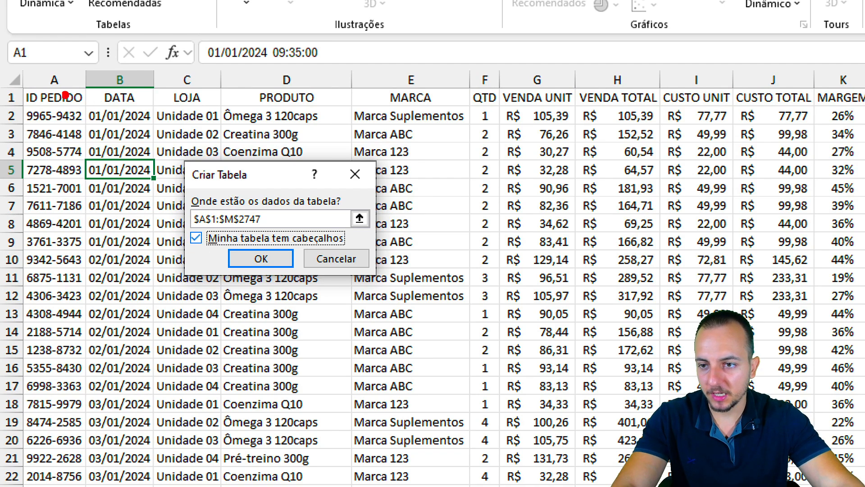
{"action": "mouse_move", "coordinate": [10, 83]}
{"action": "left_mouse_down"}
{"action": "mouse_move", "coordinate": [149, 117]}
{"action": "mouse_move", "coordinate": [476, 117]}
{"action": "left_mouse_up"}
{"action": "left_click_drag", "start_coordinate": [196, 243], "coordinate": [271, 228]}
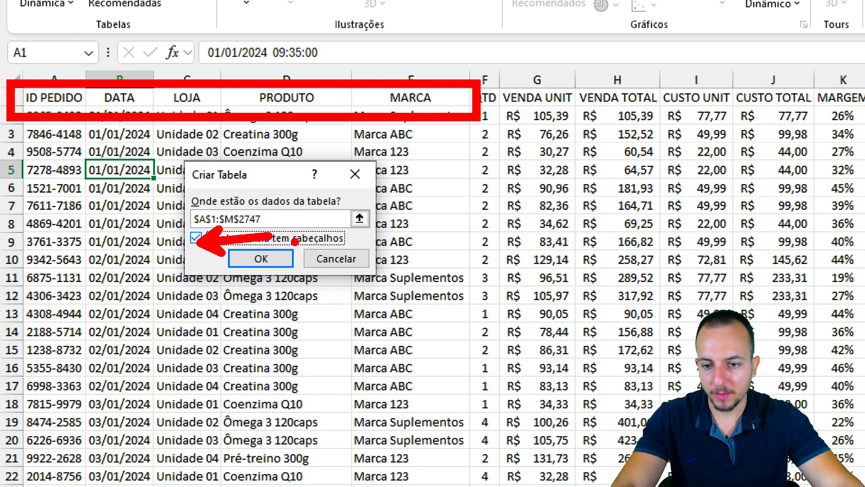
{"action": "key", "text": "Escape"}
{"action": "left_click", "coordinate": [262, 258]}
{"action": "left_click", "coordinate": [272, 311]}
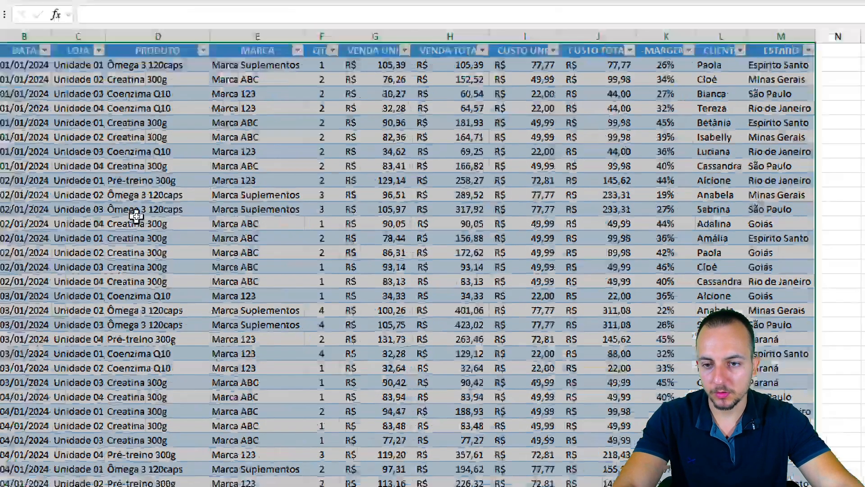
- Examine the new table from its first records down to the last filled row of the PRODUTO column
{"action": "scroll", "coordinate": [437, 308], "scroll_direction": "down", "scroll_amount": 7}
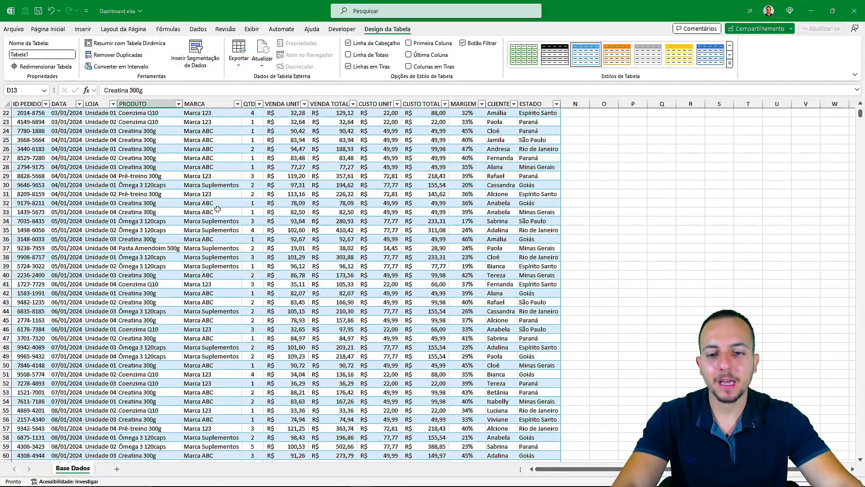
{"action": "scroll", "coordinate": [217, 209], "scroll_direction": "up", "scroll_amount": 7}
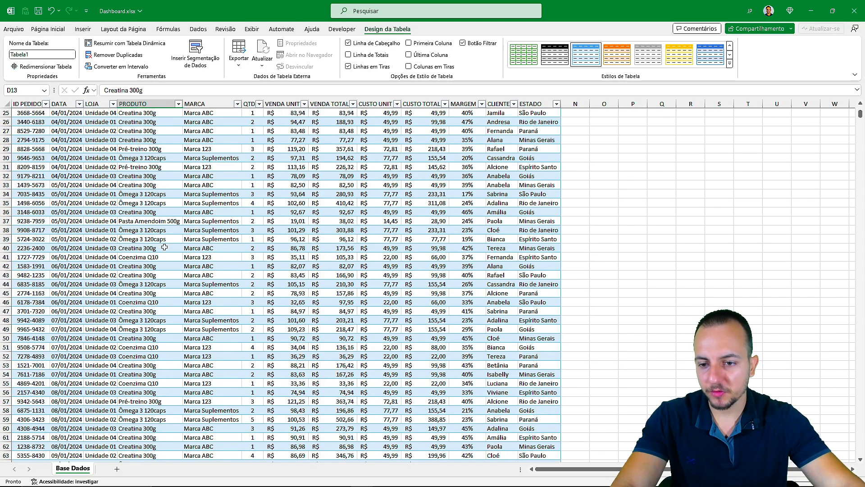
{"action": "left_click", "coordinate": [142, 246]}
{"action": "key", "text": "ctrl+Down"}
{"action": "scroll", "coordinate": [264, 253], "scroll_direction": "down", "scroll_amount": 6}
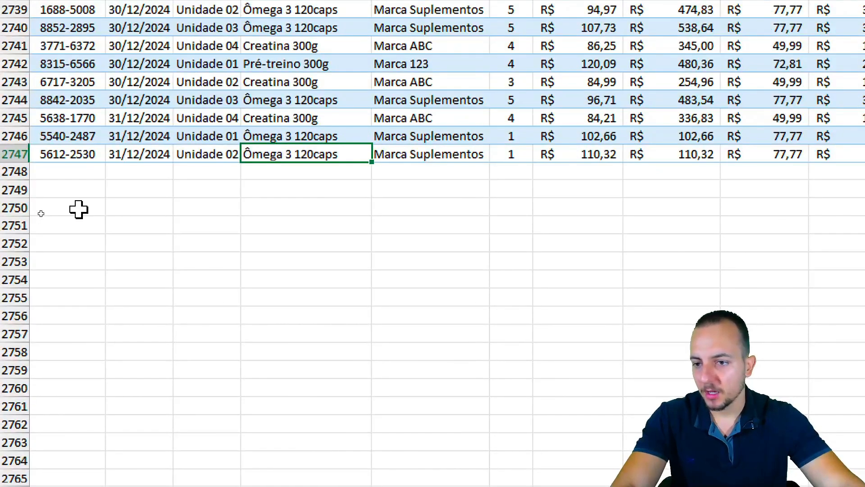
{"action": "left_click", "coordinate": [78, 206]}
{"action": "mouse_move", "coordinate": [25, 165]}
{"action": "left_mouse_down"}
{"action": "mouse_move", "coordinate": [55, 195]}
{"action": "mouse_move", "coordinate": [173, 266]}
{"action": "left_mouse_up"}
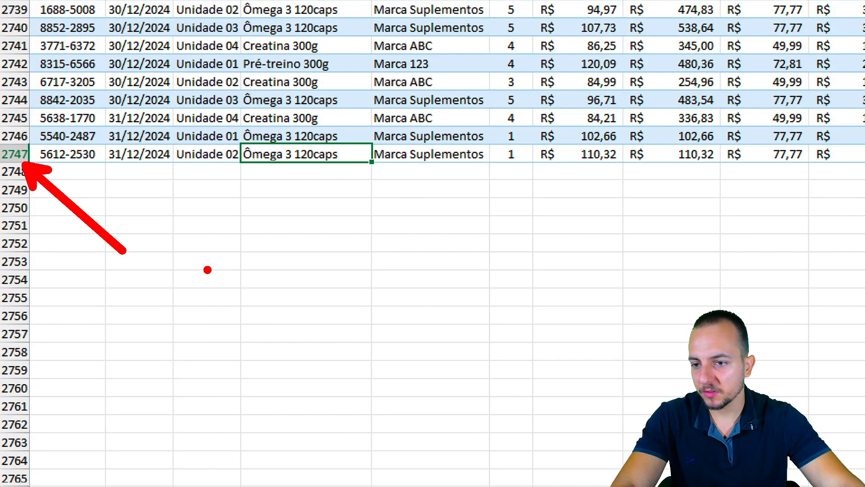
{"action": "key", "text": "e"}
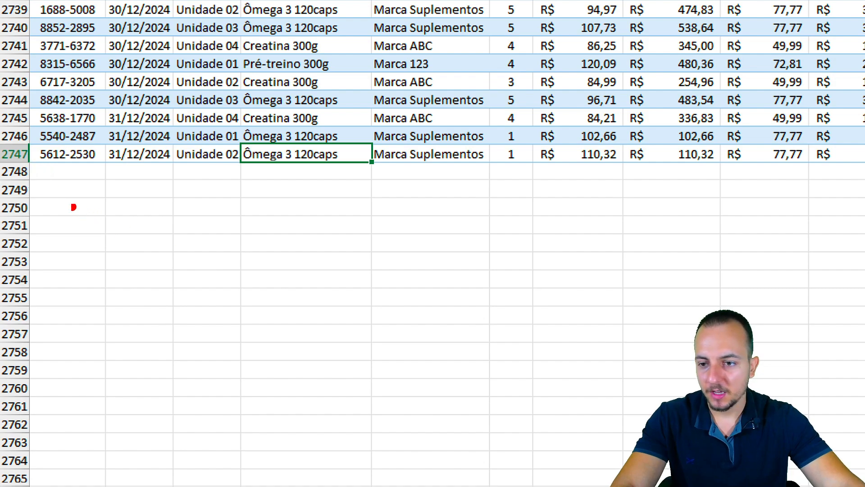
{"action": "left_click_drag", "start_coordinate": [36, 174], "coordinate": [557, 172]}
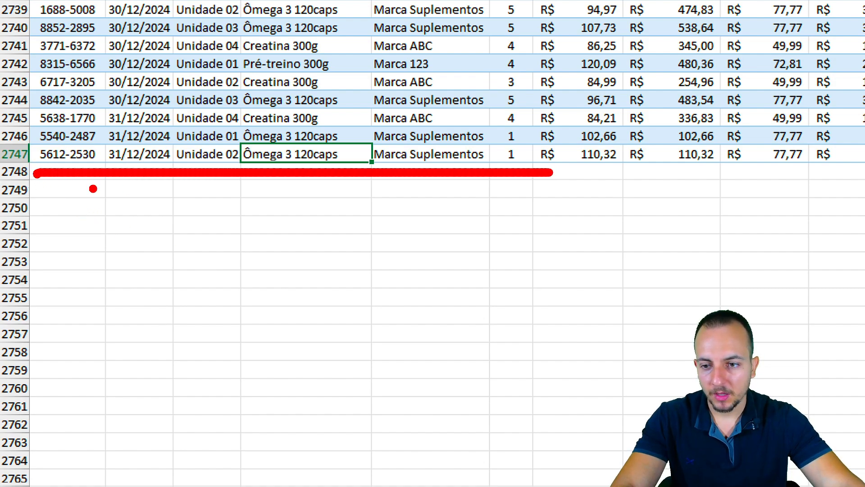
{"action": "left_click_drag", "start_coordinate": [55, 190], "coordinate": [537, 190]}
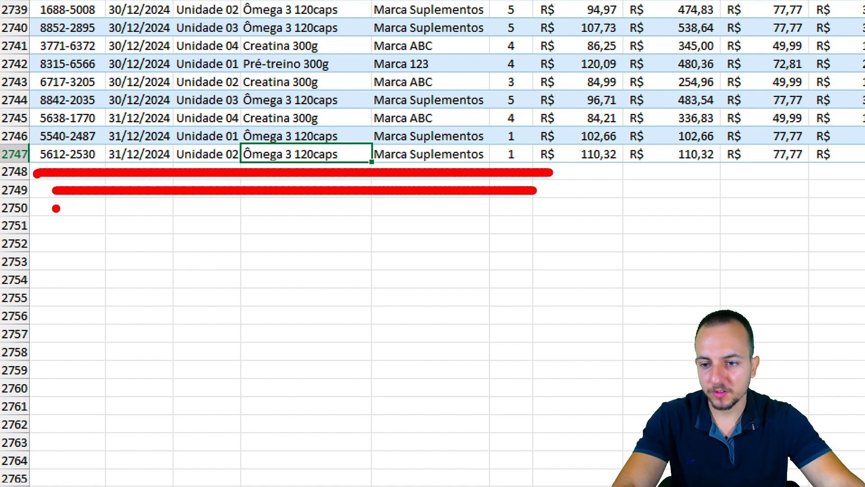
{"action": "left_click_drag", "start_coordinate": [55, 208], "coordinate": [535, 208]}
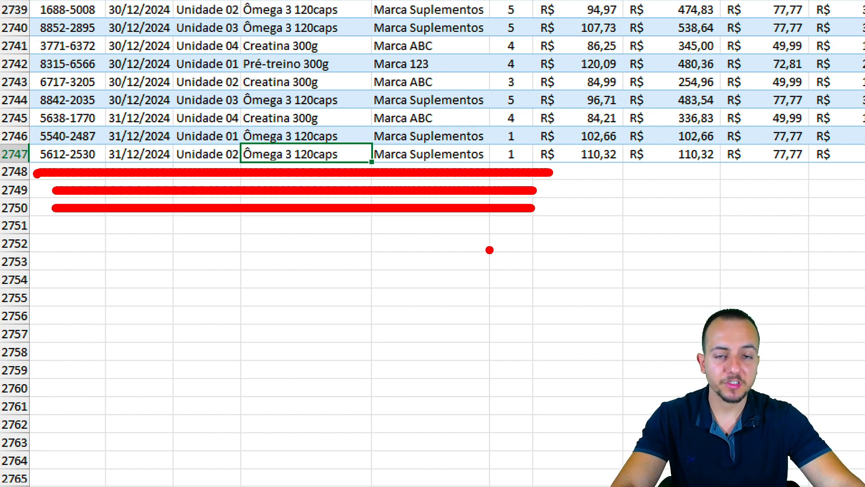
{"action": "mouse_move", "coordinate": [557, 108]}
{"action": "left_mouse_down"}
{"action": "mouse_move", "coordinate": [583, 107]}
{"action": "mouse_move", "coordinate": [570, 217]}
{"action": "left_mouse_up"}
{"action": "left_click_drag", "start_coordinate": [610, 109], "coordinate": [635, 107]}
{"action": "left_click_drag", "start_coordinate": [621, 94], "coordinate": [636, 226]}
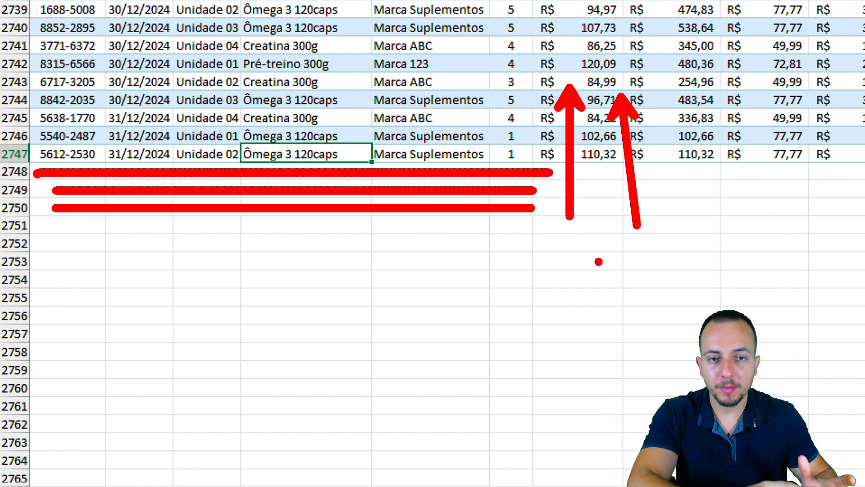
{"action": "key", "text": "Escape"}
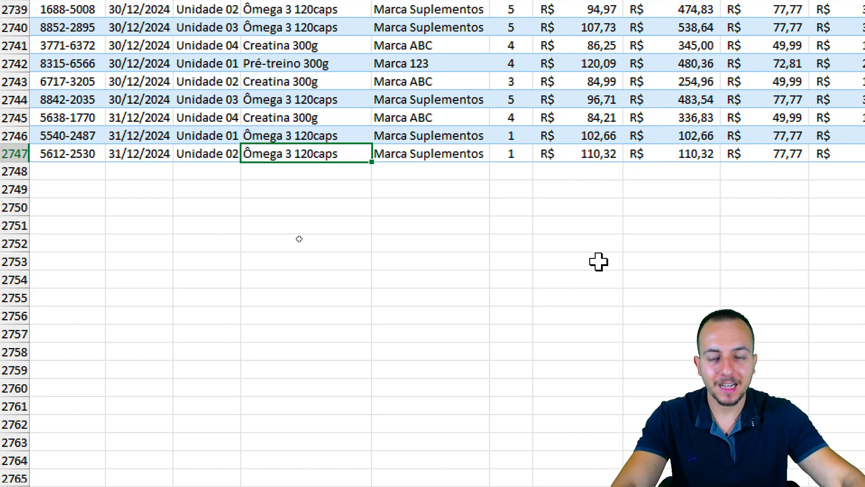
- Return to the beginning of the table and select the first quantity value in the QTD column
{"action": "key", "text": "Escape"}
{"action": "scroll", "coordinate": [257, 217], "scroll_direction": "up", "scroll_amount": 18}
{"action": "left_click", "coordinate": [256, 212]}
{"action": "key", "text": "ctrl+Up"}
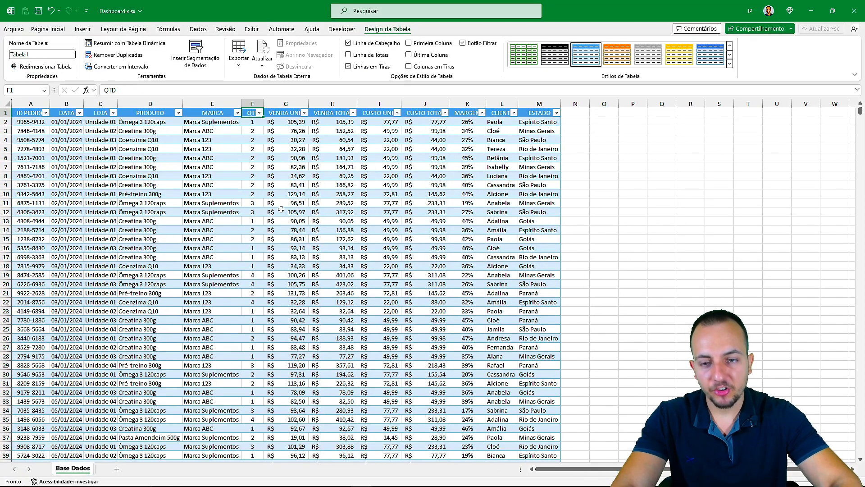
{"action": "key", "text": "Down"}
{"action": "key", "text": "ctrl+4"}
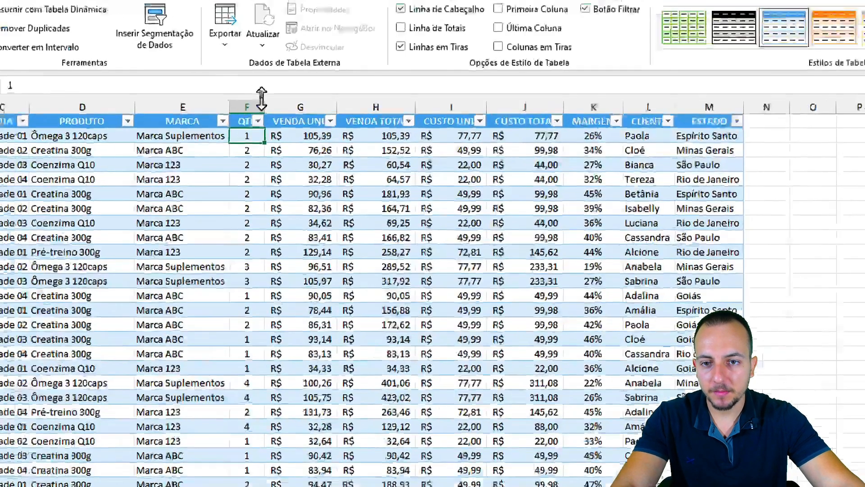
{"action": "key", "text": "ctrl+2"}
{"action": "mouse_move", "coordinate": [233, 68]}
{"action": "left_mouse_down"}
{"action": "mouse_move", "coordinate": [299, 153]}
{"action": "mouse_move", "coordinate": [329, 225]}
{"action": "left_mouse_up"}
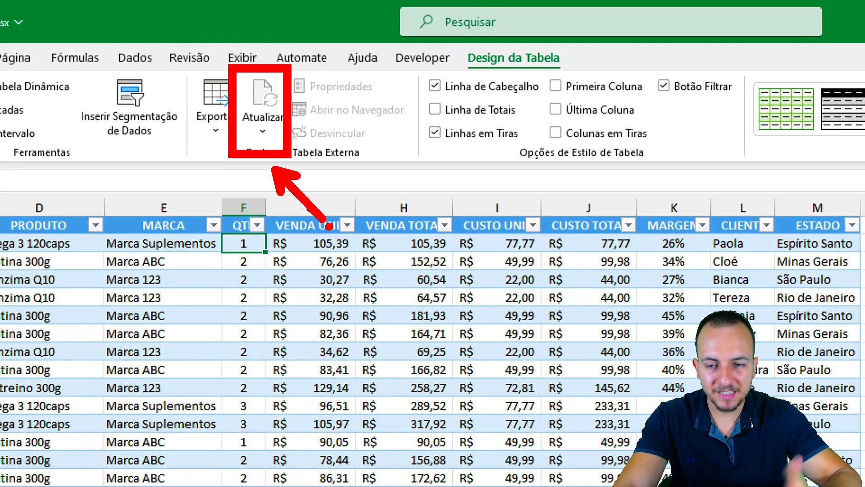
{"action": "key", "text": "e"}
{"action": "key", "text": "ctrl+4"}
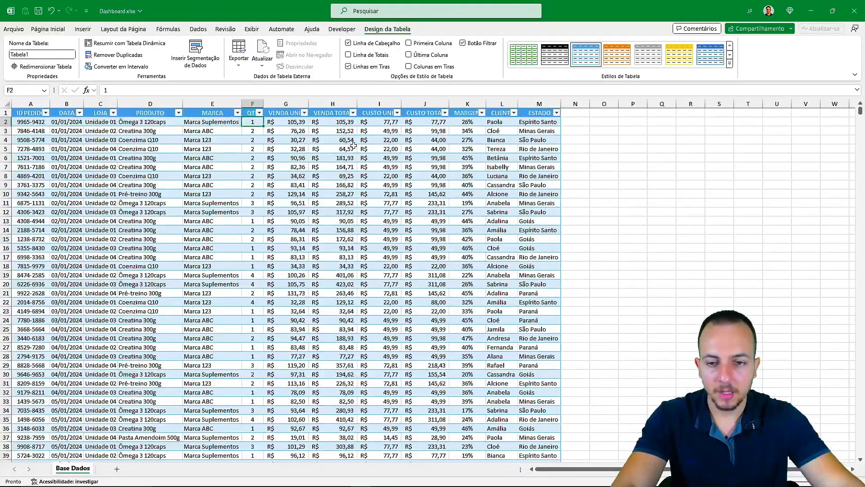
- Look through the available table styles without applying one and select the ID PEDIDO header cell
{"action": "key", "text": "ctrl+4"}
{"action": "left_click", "coordinate": [712, 73]}
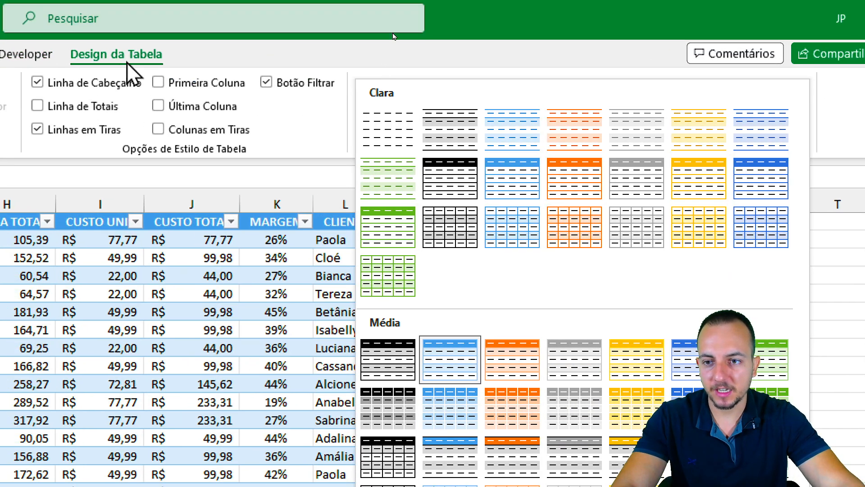
{"action": "key", "text": "ctrl+4"}
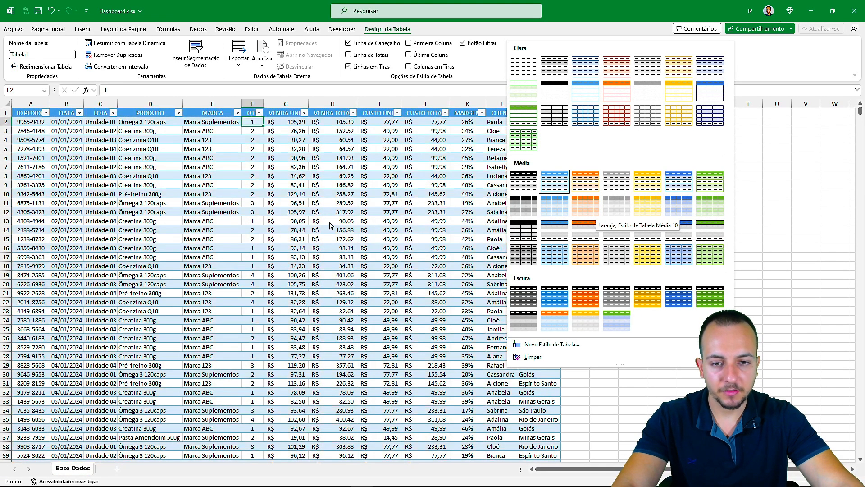
{"action": "left_click", "coordinate": [323, 222]}
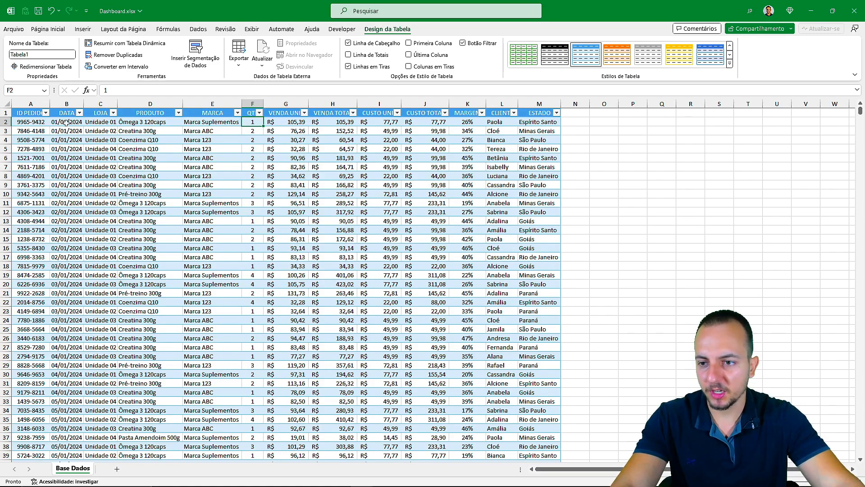
{"action": "left_click", "coordinate": [28, 113]}
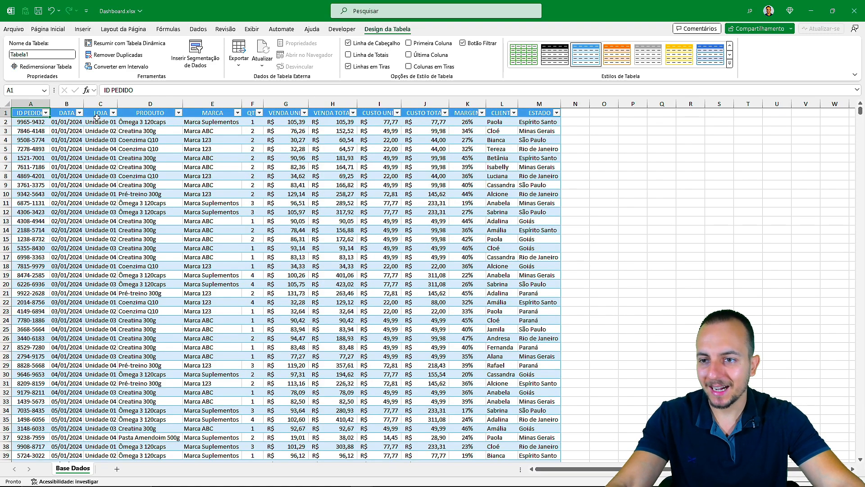
{"action": "left_click", "coordinate": [63, 30]}
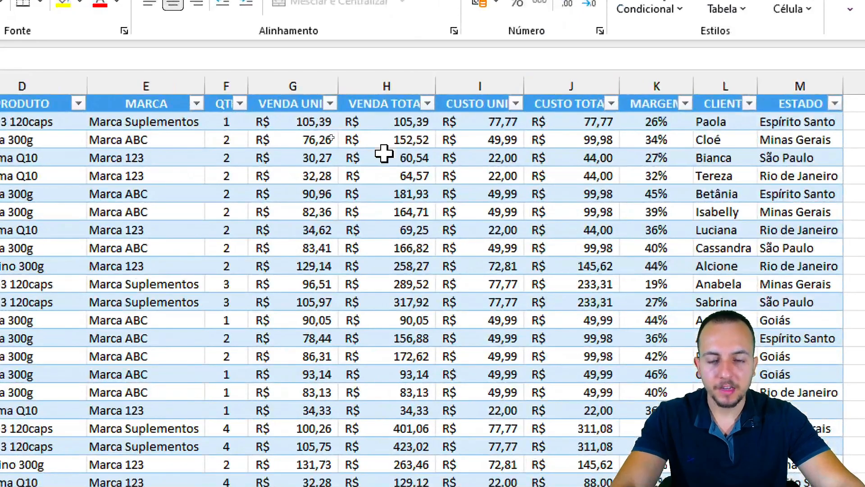
{"action": "left_click", "coordinate": [375, 170]}
{"action": "mouse_move", "coordinate": [337, 67]}
{"action": "left_mouse_down"}
{"action": "mouse_move", "coordinate": [436, 407]}
{"action": "mouse_move", "coordinate": [434, 483]}
{"action": "left_mouse_up"}
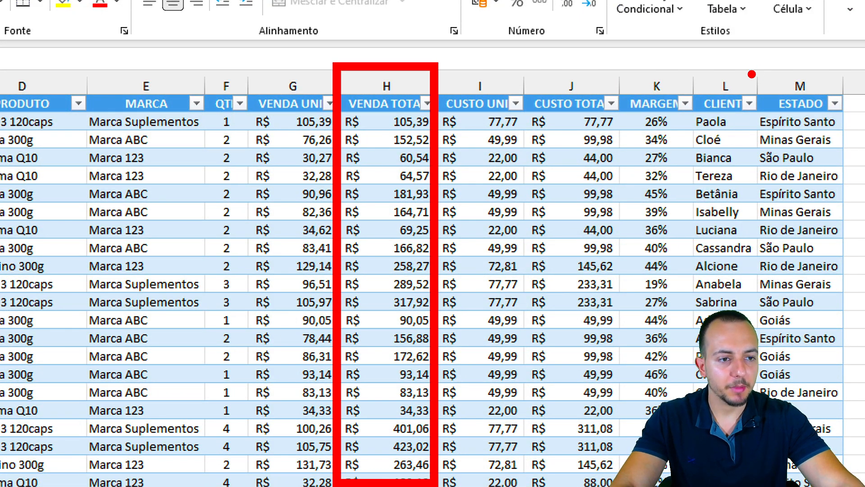
{"action": "left_click_drag", "start_coordinate": [752, 71], "coordinate": [844, 482]}
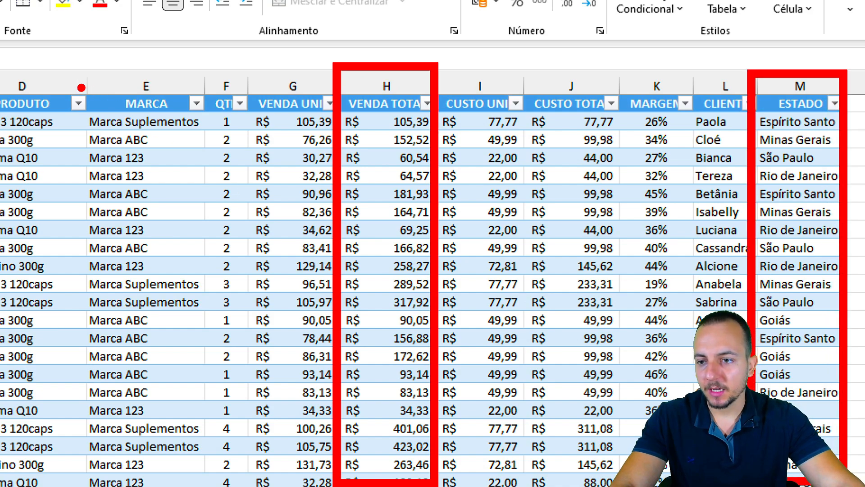
{"action": "left_click_drag", "start_coordinate": [86, 80], "coordinate": [2, 374]}
{"action": "key", "text": "ctrl+z"}
{"action": "mouse_move", "coordinate": [89, 69]}
{"action": "left_mouse_down"}
{"action": "mouse_move", "coordinate": [191, 363]}
{"action": "mouse_move", "coordinate": [207, 485]}
{"action": "left_mouse_up"}
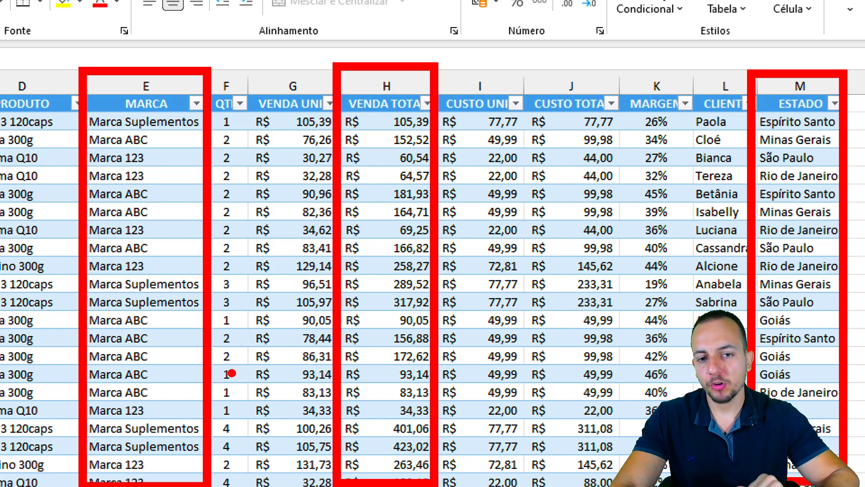
{"action": "key", "text": "ctrl+z"}
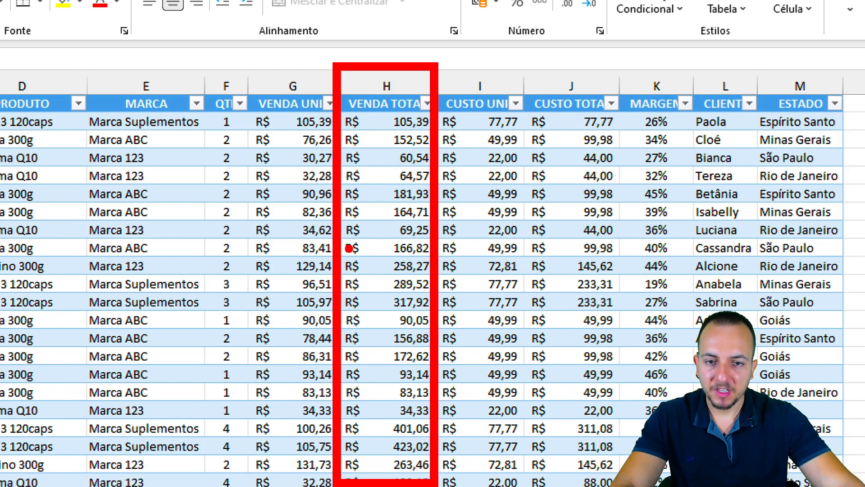
{"action": "key", "text": "ctrl+z"}
{"action": "left_click_drag", "start_coordinate": [448, 71], "coordinate": [516, 31]}
{"action": "left_click_drag", "start_coordinate": [459, 90], "coordinate": [557, 45]}
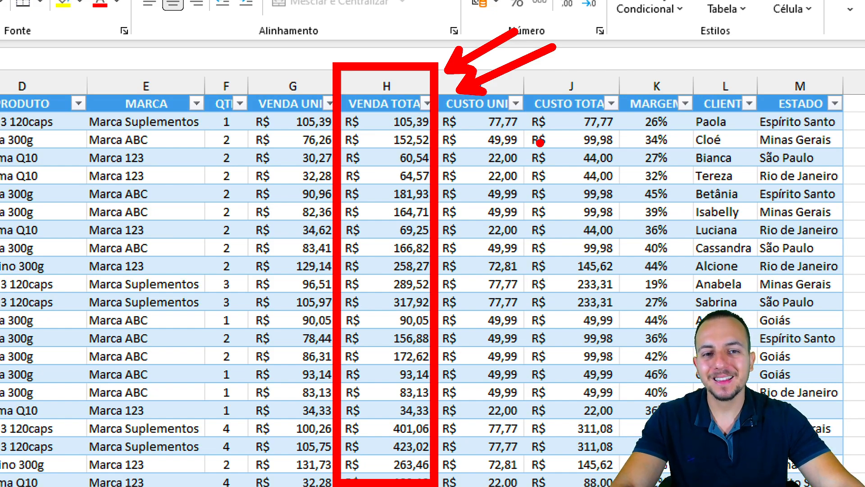
{"action": "mouse_move", "coordinate": [757, 69]}
{"action": "left_mouse_down"}
{"action": "mouse_move", "coordinate": [792, 136]}
{"action": "mouse_move", "coordinate": [846, 484]}
{"action": "left_mouse_up"}
{"action": "left_click_drag", "start_coordinate": [716, 66], "coordinate": [750, 121]}
{"action": "left_click_drag", "start_coordinate": [723, 34], "coordinate": [750, 70]}
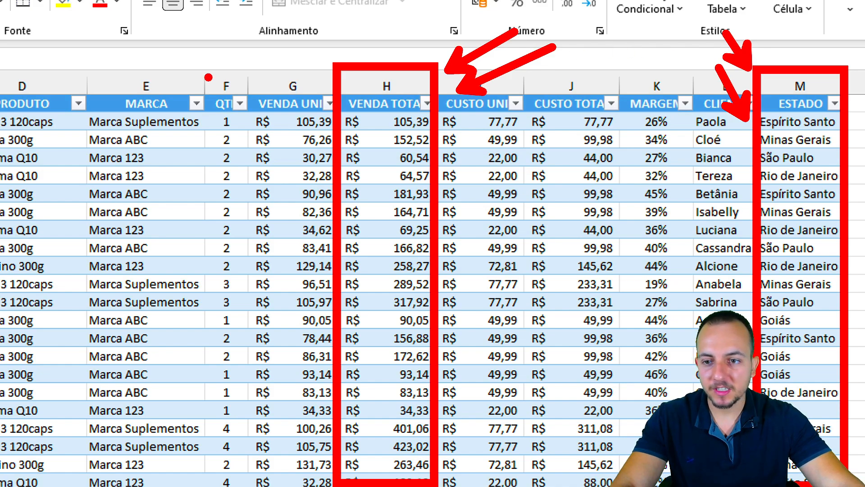
{"action": "left_click_drag", "start_coordinate": [82, 69], "coordinate": [207, 484]}
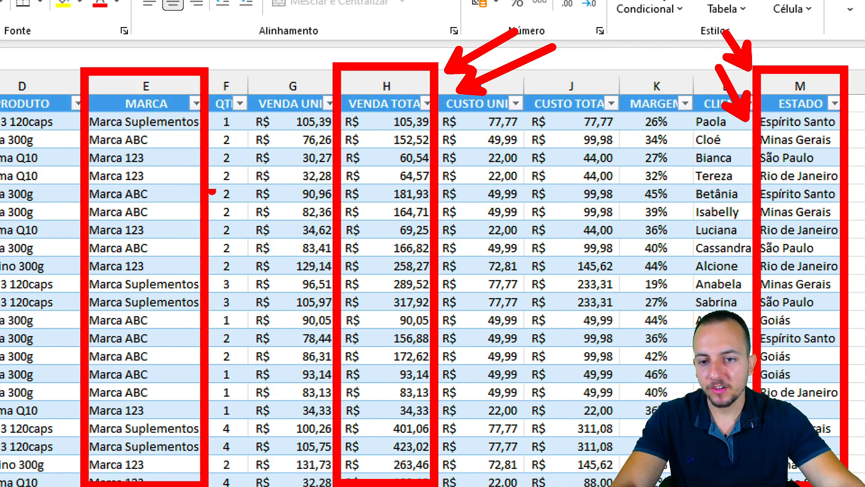
{"action": "left_click_drag", "start_coordinate": [230, 65], "coordinate": [272, 34]}
{"action": "left_click_drag", "start_coordinate": [255, 82], "coordinate": [319, 51]}
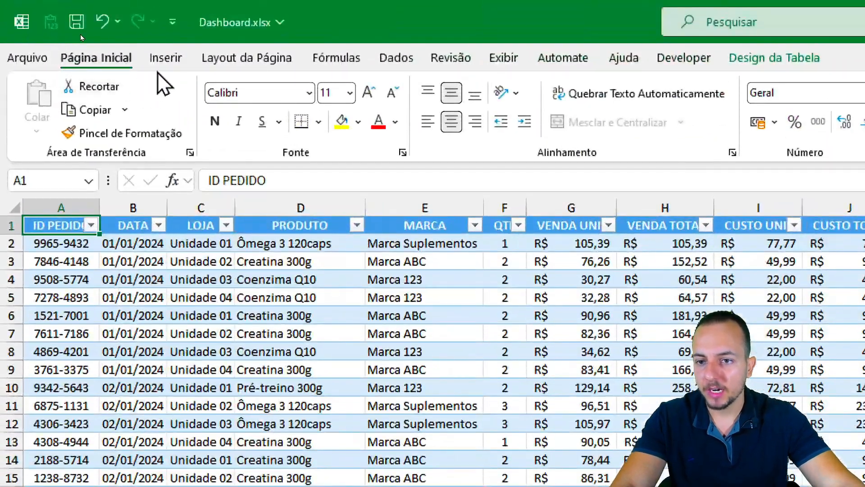
- Create a pivot table from Tabela1 on a new worksheet and move that sheet after Base Dados
{"action": "left_click", "coordinate": [84, 33]}
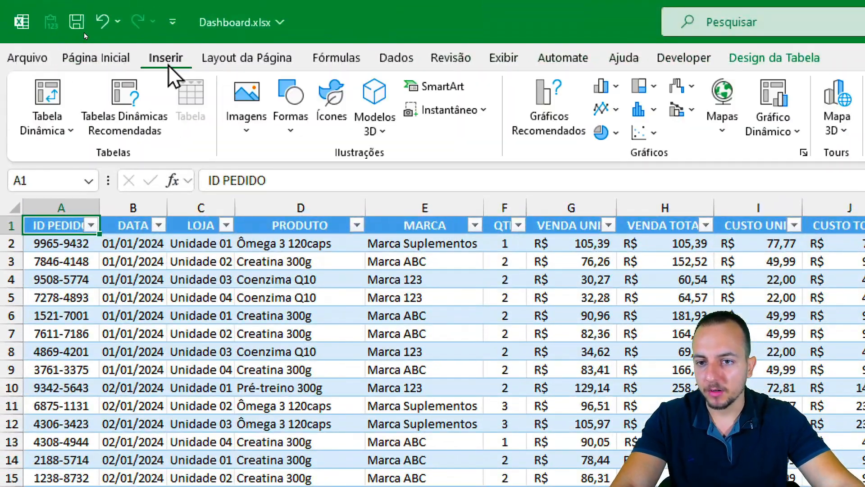
{"action": "left_click", "coordinate": [54, 105]}
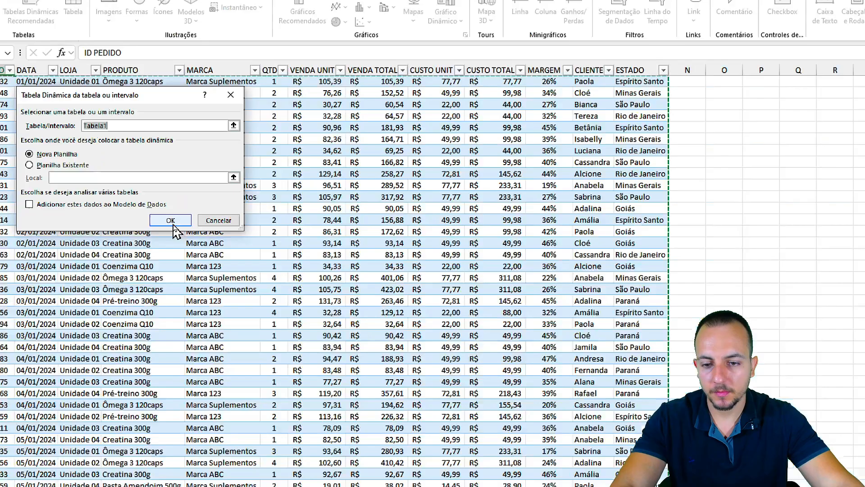
{"action": "left_click", "coordinate": [346, 269]}
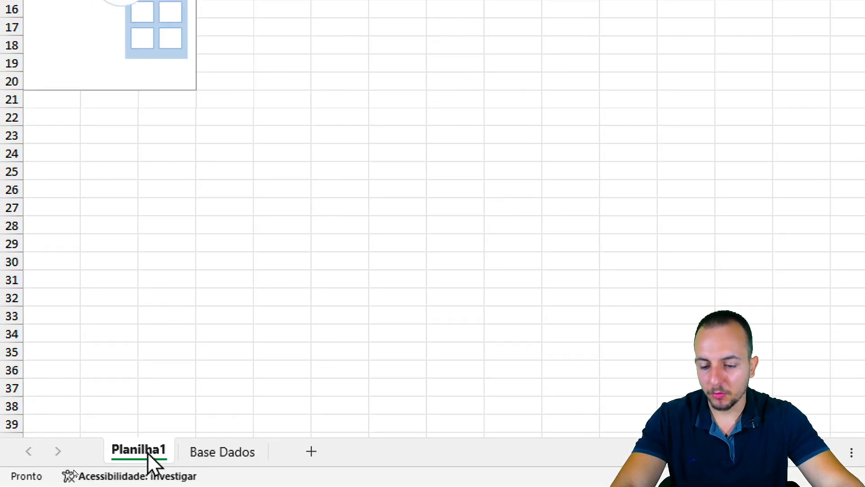
{"action": "left_click_drag", "start_coordinate": [140, 451], "coordinate": [287, 452]}
{"action": "left_click_drag", "start_coordinate": [229, 432], "coordinate": [254, 350]}
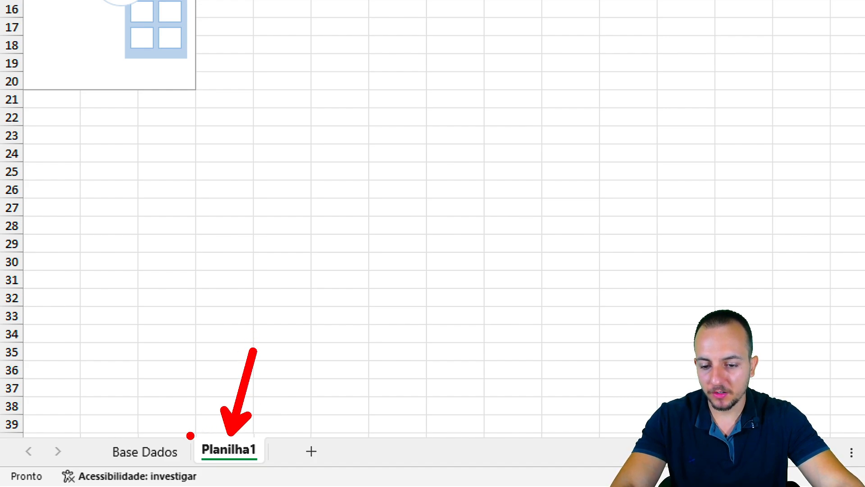
{"action": "left_click_drag", "start_coordinate": [191, 435], "coordinate": [279, 468]}
{"action": "key", "text": "Escape"}
- Rename the pivot table's sheet to Tabela Dinamica and widen the pivot table field list
{"action": "right_click", "coordinate": [222, 444]}
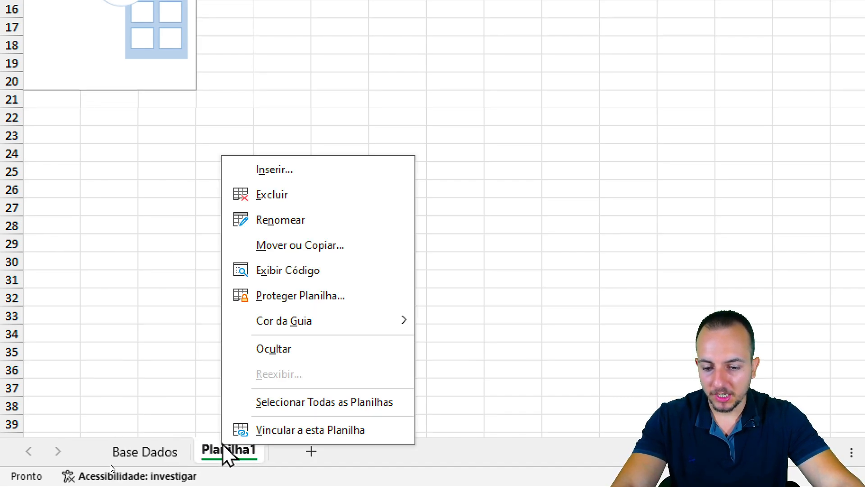
{"action": "left_click", "coordinate": [317, 223]}
{"action": "type", "text": "T"}
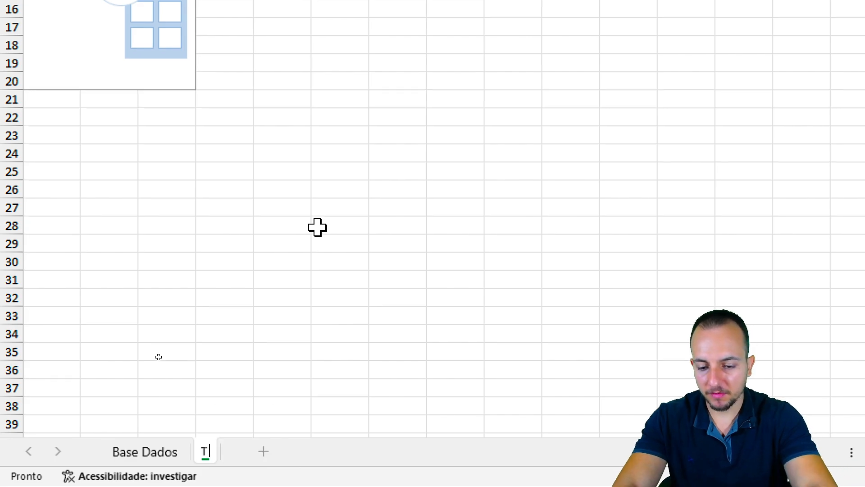
{"action": "type", "text": "abela Dinamica"}
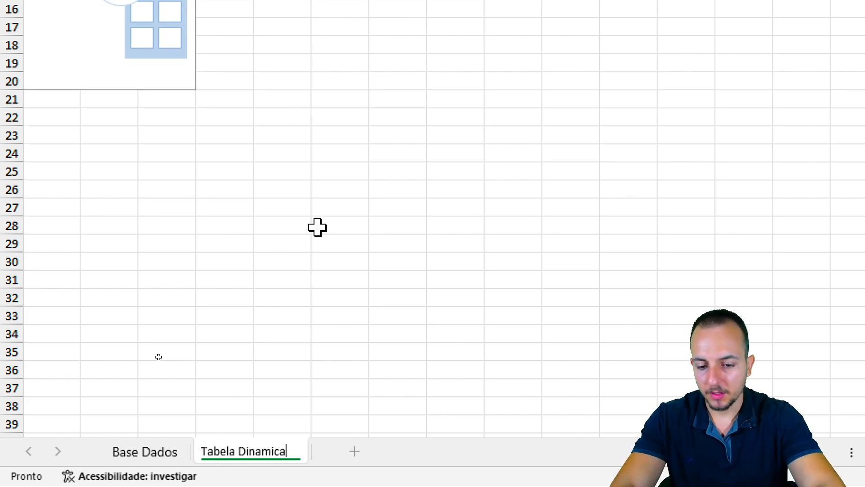
{"action": "key", "text": "Return"}
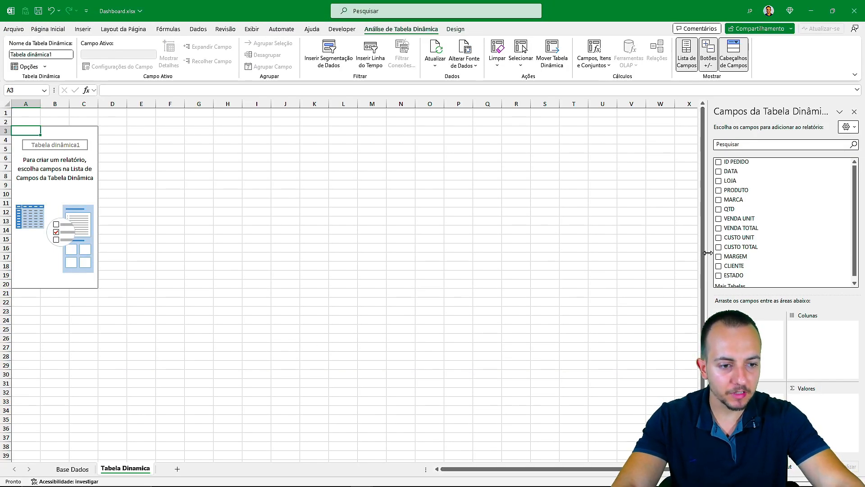
{"action": "left_click_drag", "start_coordinate": [705, 259], "coordinate": [341, 259]}
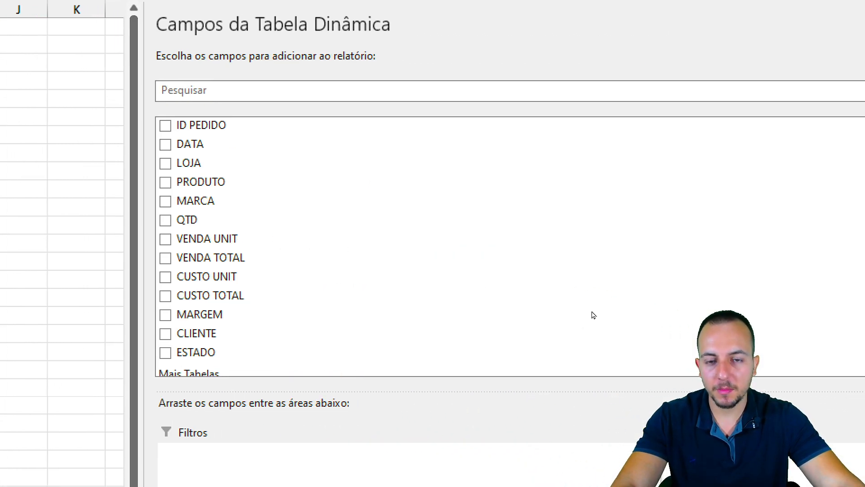
{"action": "key", "text": "ctrl+2"}
{"action": "left_click_drag", "start_coordinate": [151, 106], "coordinate": [248, 377]}
{"action": "left_click_drag", "start_coordinate": [259, 283], "coordinate": [358, 236]}
{"action": "key", "text": "ctrl+z"}
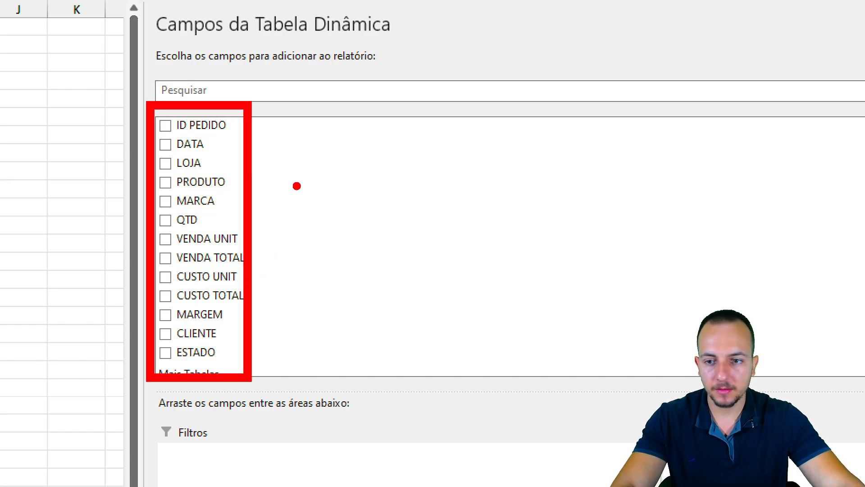
{"action": "key", "text": "ctrl+z"}
{"action": "left_click_drag", "start_coordinate": [236, 123], "coordinate": [318, 124]}
{"action": "left_click_drag", "start_coordinate": [211, 145], "coordinate": [258, 140]}
{"action": "left_click_drag", "start_coordinate": [223, 173], "coordinate": [238, 173]}
{"action": "left_click_drag", "start_coordinate": [272, 168], "coordinate": [335, 168]}
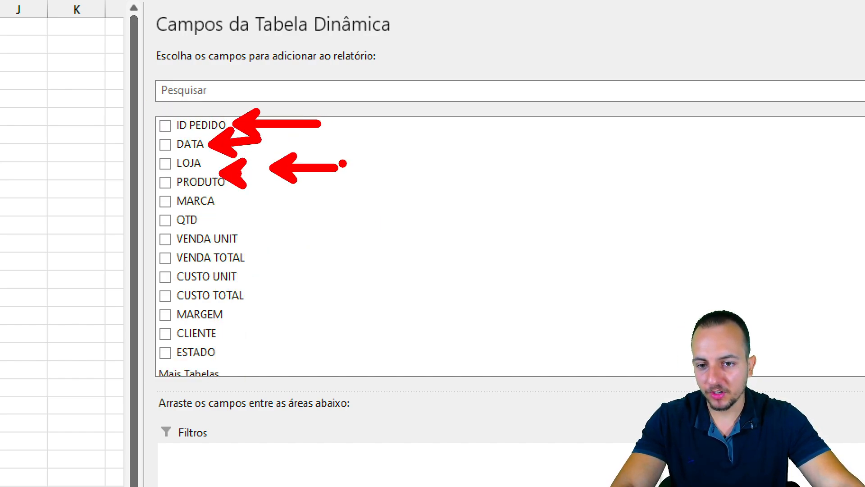
{"action": "key", "text": "Escape"}
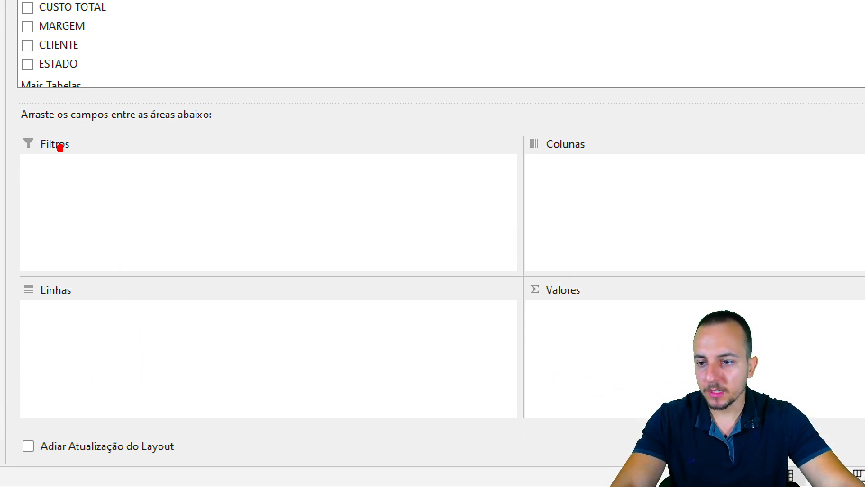
{"action": "mouse_move", "coordinate": [160, 195]}
{"action": "left_mouse_down"}
{"action": "mouse_move", "coordinate": [145, 207]}
{"action": "mouse_move", "coordinate": [253, 201]}
{"action": "left_mouse_up"}
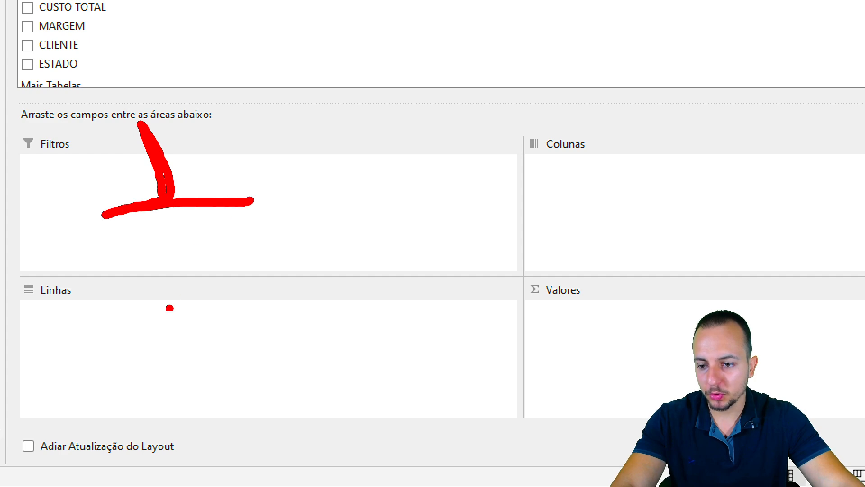
{"action": "mouse_move", "coordinate": [163, 314]}
{"action": "left_mouse_down"}
{"action": "mouse_move", "coordinate": [223, 386]}
{"action": "mouse_move", "coordinate": [260, 369]}
{"action": "left_mouse_up"}
{"action": "left_click_drag", "start_coordinate": [624, 144], "coordinate": [550, 225]}
{"action": "mouse_move", "coordinate": [615, 349]}
{"action": "left_mouse_down"}
{"action": "mouse_move", "coordinate": [574, 307]}
{"action": "mouse_move", "coordinate": [560, 421]}
{"action": "left_mouse_up"}
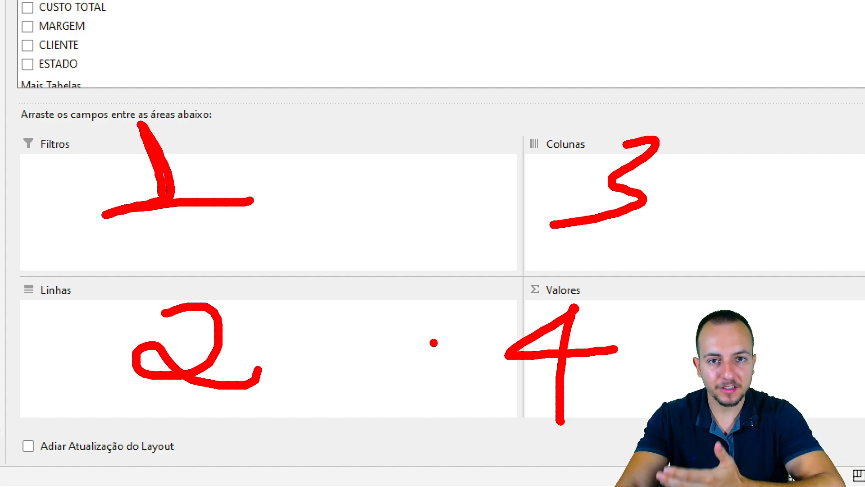
{"action": "key", "text": "Escape"}
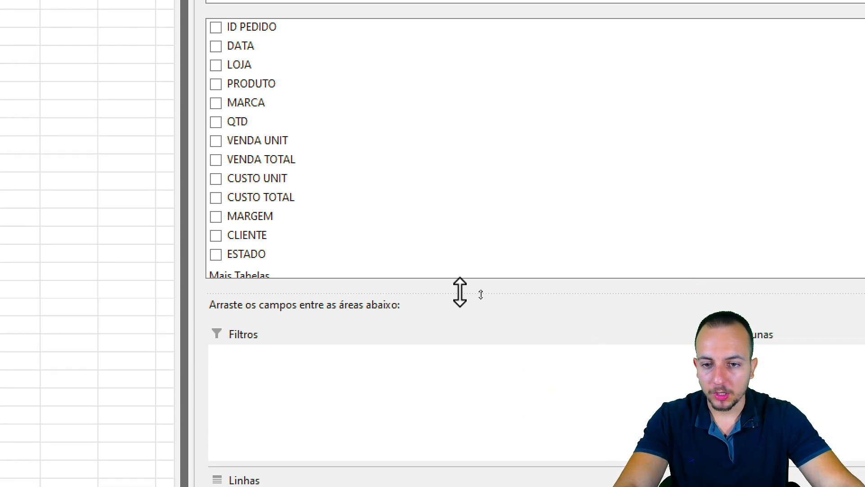
- Add the VENDA TOTAL field to the pivot table's values area as a sum
{"action": "mouse_move", "coordinate": [203, 142]}
{"action": "left_mouse_down"}
{"action": "mouse_move", "coordinate": [298, 174]}
{"action": "mouse_move", "coordinate": [439, 133]}
{"action": "left_mouse_up"}
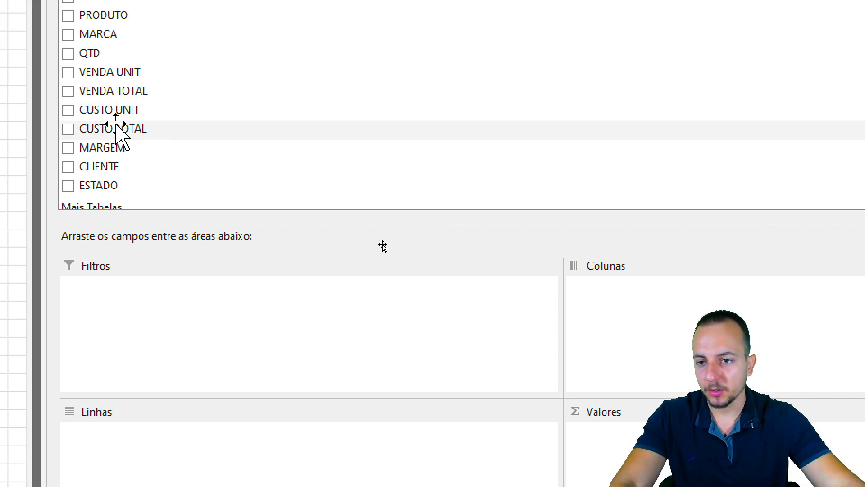
{"action": "left_click_drag", "start_coordinate": [106, 90], "coordinate": [619, 460]}
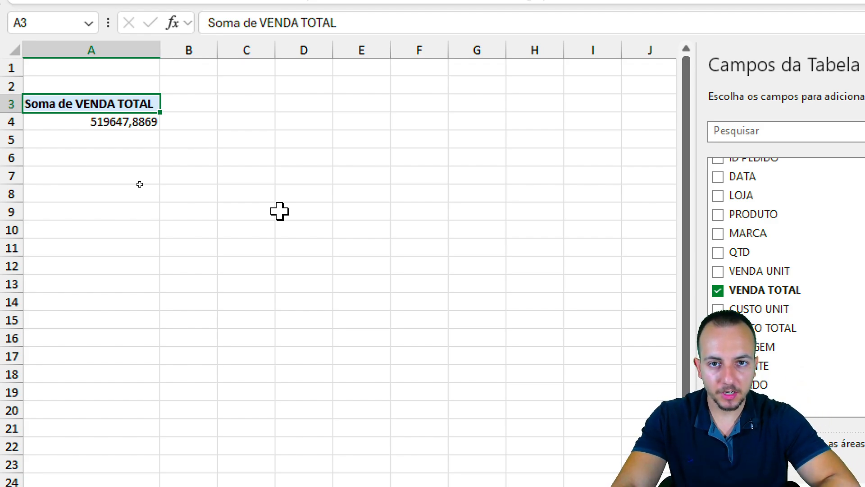
{"action": "key", "text": "ctrl+2"}
{"action": "left_click_drag", "start_coordinate": [204, 135], "coordinate": [305, 123]}
{"action": "left_click_drag", "start_coordinate": [213, 157], "coordinate": [326, 155]}
{"action": "left_click_drag", "start_coordinate": [213, 177], "coordinate": [343, 177]}
{"action": "left_click_drag", "start_coordinate": [208, 219], "coordinate": [315, 219]}
{"action": "left_click_drag", "start_coordinate": [182, 259], "coordinate": [305, 259]}
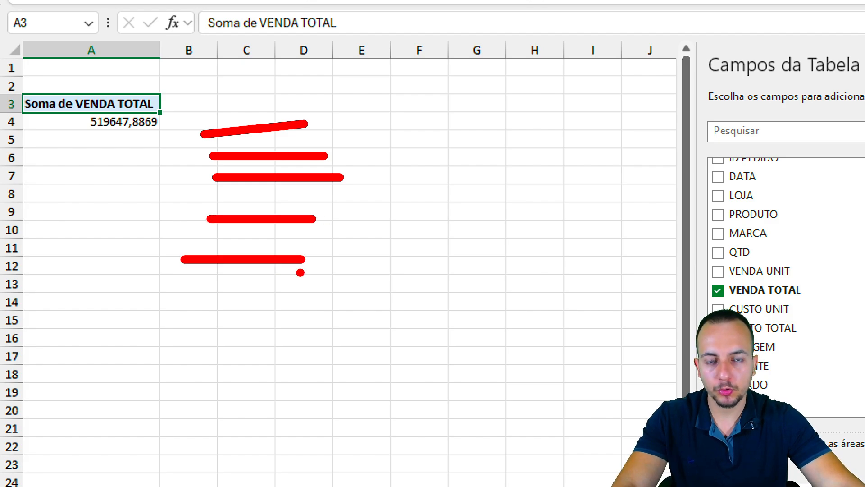
{"action": "key", "text": "Escape"}
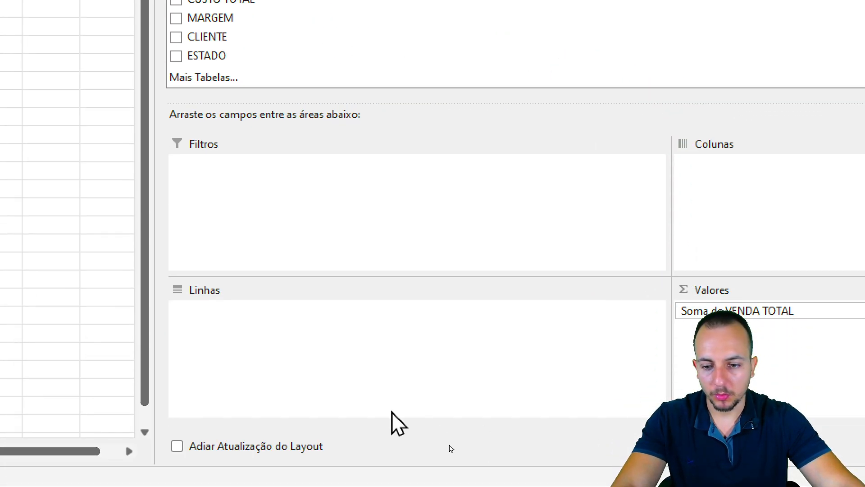
{"action": "key", "text": "ctrl+2"}
{"action": "mouse_move", "coordinate": [253, 261]}
{"action": "left_mouse_down"}
{"action": "mouse_move", "coordinate": [280, 299]}
{"action": "mouse_move", "coordinate": [153, 289]}
{"action": "mouse_move", "coordinate": [166, 301]}
{"action": "left_mouse_up"}
{"action": "key", "text": "e"}
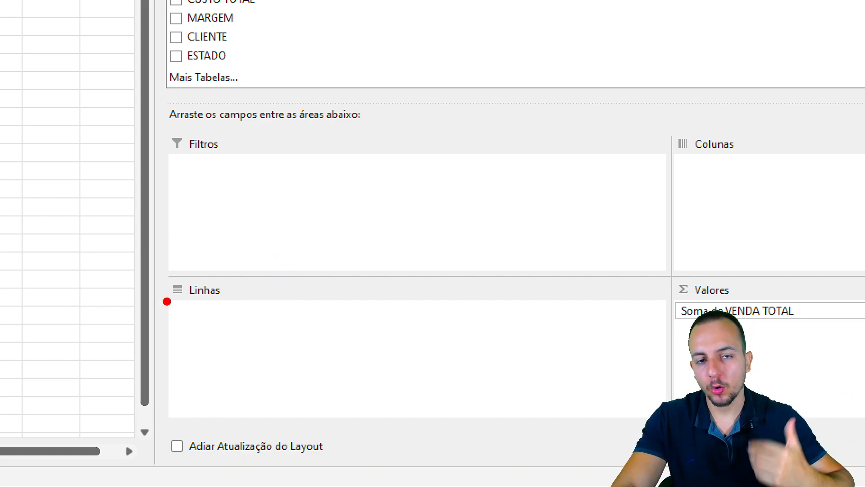
{"action": "mouse_move", "coordinate": [739, 107]}
{"action": "left_mouse_down"}
{"action": "mouse_move", "coordinate": [690, 192]}
{"action": "mouse_move", "coordinate": [721, 94]}
{"action": "mouse_move", "coordinate": [594, 144]}
{"action": "left_mouse_up"}
{"action": "left_click_drag", "start_coordinate": [621, 191], "coordinate": [514, 233]}
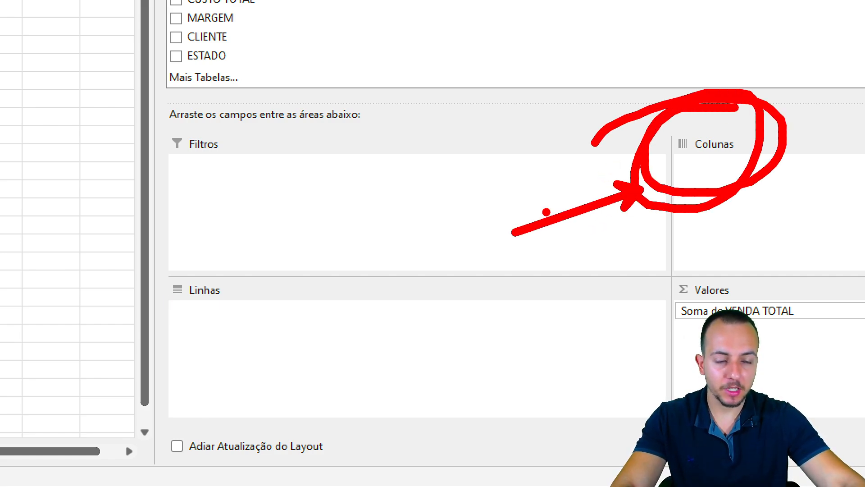
{"action": "key", "text": "Escape"}
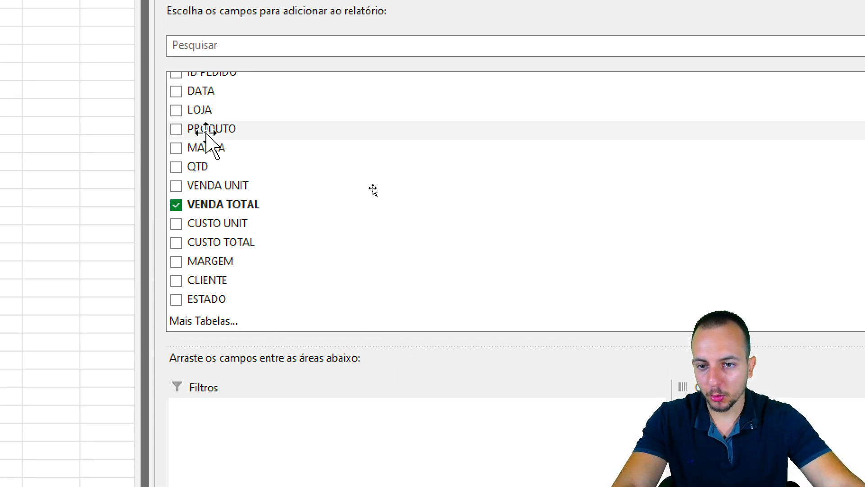
- Add the PRODUTO field to the pivot table's rows area to break down total sales by product
{"action": "left_click_drag", "start_coordinate": [204, 132], "coordinate": [259, 469]}
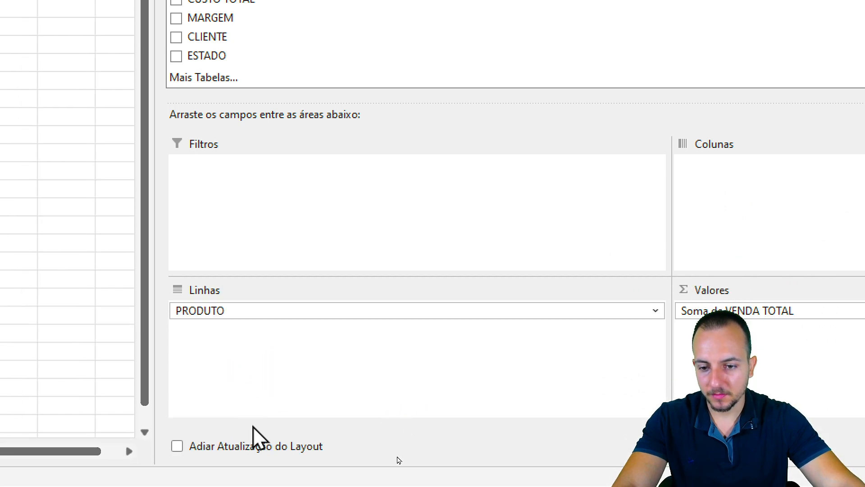
{"action": "key", "text": "ctrl+2"}
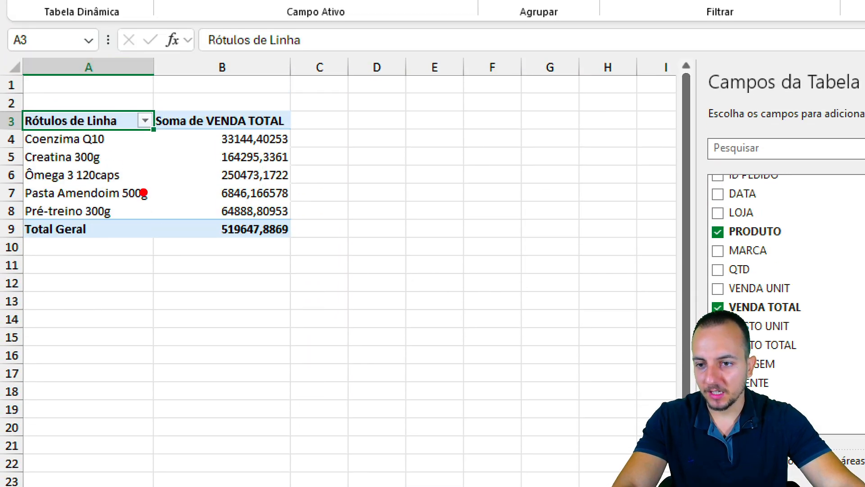
{"action": "left_click_drag", "start_coordinate": [132, 167], "coordinate": [211, 167]}
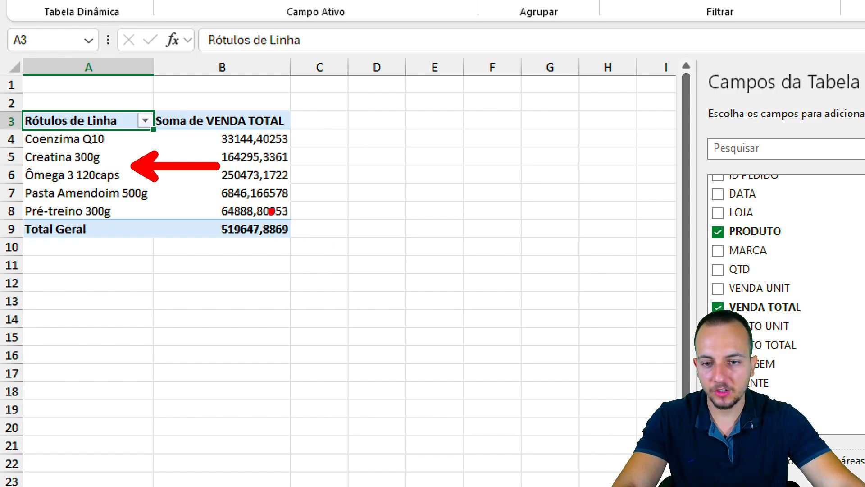
{"action": "key", "text": "e"}
{"action": "mouse_move", "coordinate": [211, 126]}
{"action": "left_mouse_down"}
{"action": "mouse_move", "coordinate": [305, 245]}
{"action": "mouse_move", "coordinate": [333, 346]}
{"action": "left_mouse_up"}
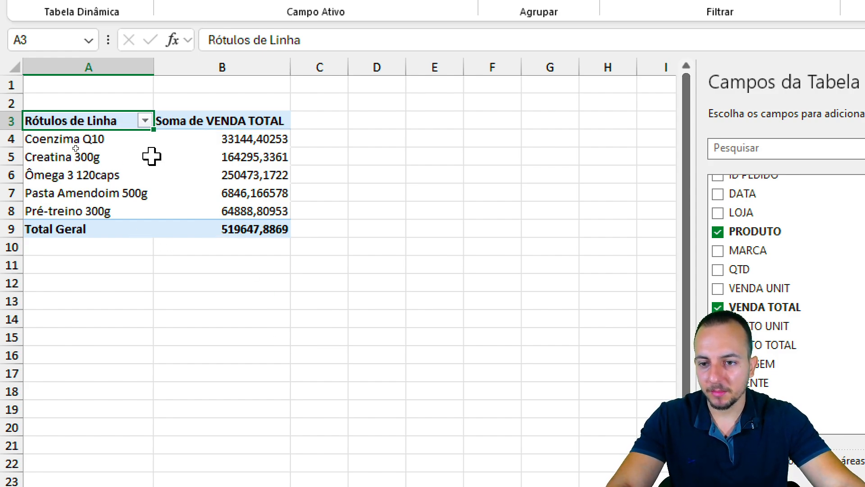
{"action": "mouse_move", "coordinate": [213, 175]}
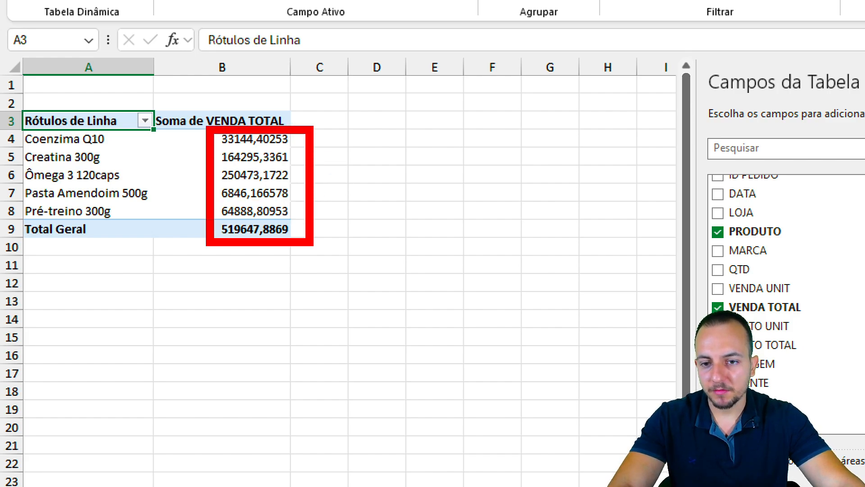
{"action": "left_click_drag", "start_coordinate": [309, 242], "coordinate": [303, 243]}
{"action": "mouse_move", "coordinate": [355, 156]}
{"action": "left_mouse_down"}
{"action": "mouse_move", "coordinate": [343, 179]}
{"action": "mouse_move", "coordinate": [406, 266]}
{"action": "left_mouse_up"}
{"action": "left_click_drag", "start_coordinate": [465, 127], "coordinate": [410, 232]}
{"action": "left_click_drag", "start_coordinate": [444, 118], "coordinate": [453, 264]}
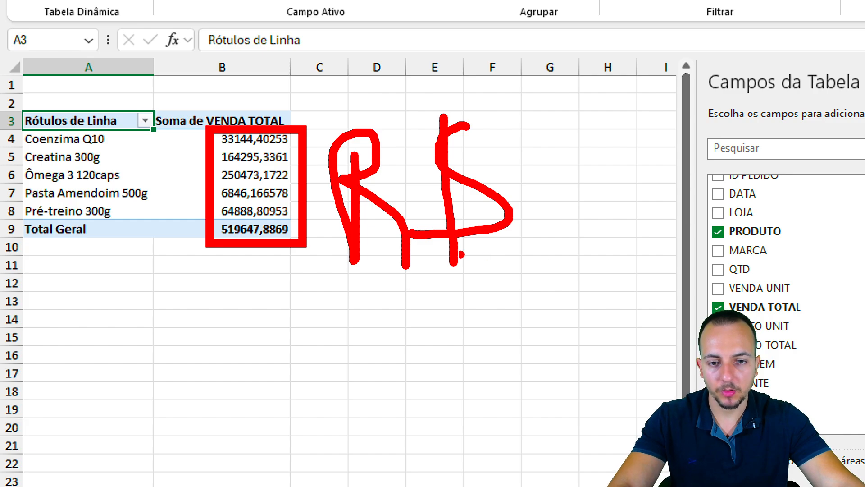
{"action": "key", "text": "Escape"}
- Format the pivot table's sales values and grand total in B4:B9 with the R$ accounting number format, then reselect a cell inside the pivot table
{"action": "mouse_move", "coordinate": [232, 135]}
{"action": "left_mouse_down"}
{"action": "mouse_move", "coordinate": [226, 240]}
{"action": "mouse_move", "coordinate": [232, 228]}
{"action": "left_mouse_up"}
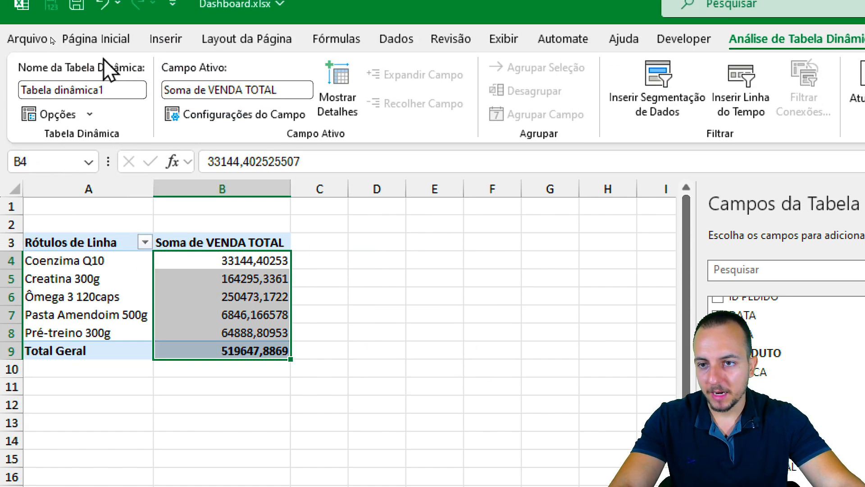
{"action": "left_click", "coordinate": [97, 58]}
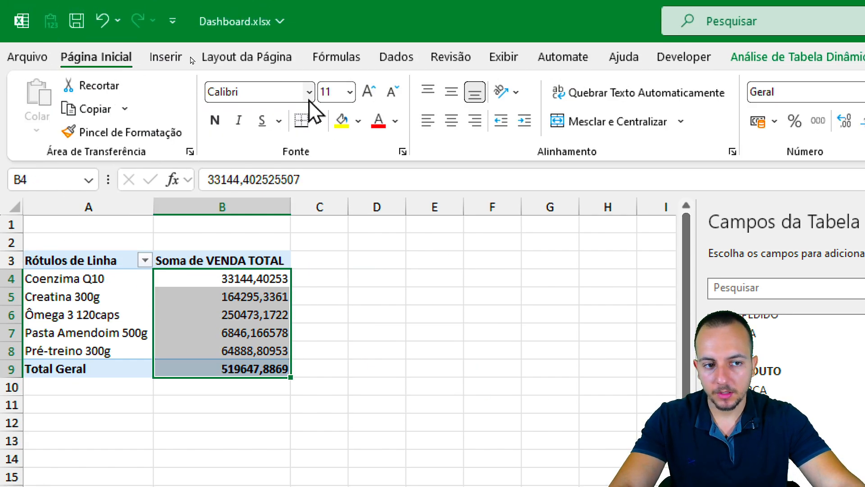
{"action": "mouse_move", "coordinate": [751, 97]}
{"action": "left_mouse_down"}
{"action": "mouse_move", "coordinate": [737, 137]}
{"action": "mouse_move", "coordinate": [780, 106]}
{"action": "left_mouse_up"}
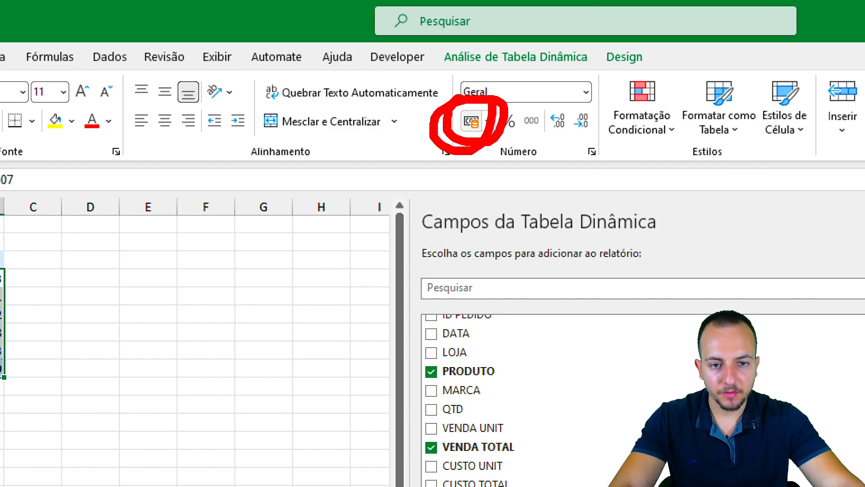
{"action": "key", "text": "Escape"}
{"action": "left_click", "coordinate": [471, 120]}
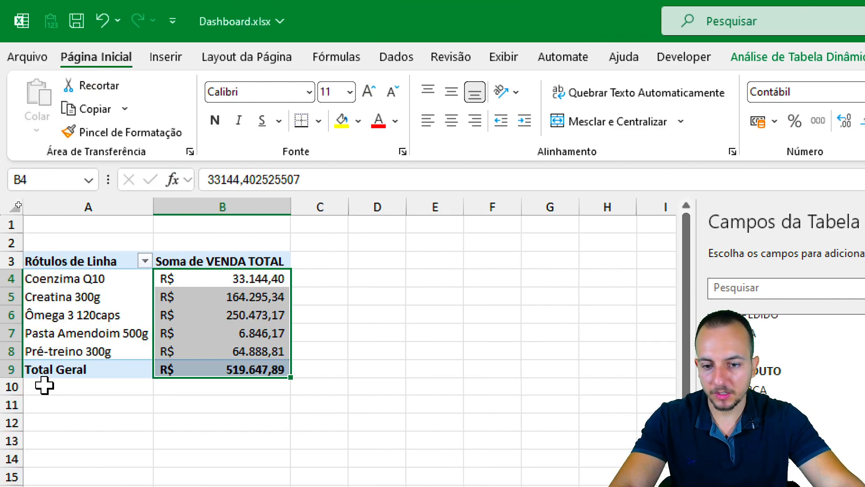
{"action": "left_click", "coordinate": [127, 428]}
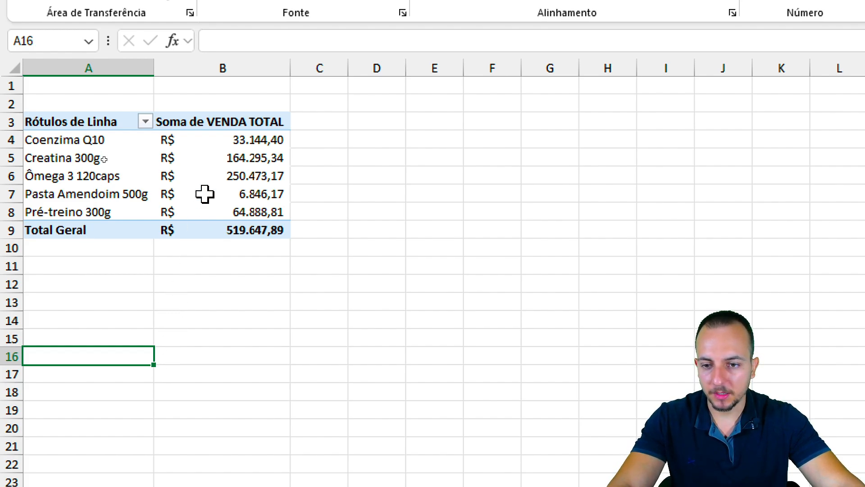
{"action": "left_click", "coordinate": [178, 172]}
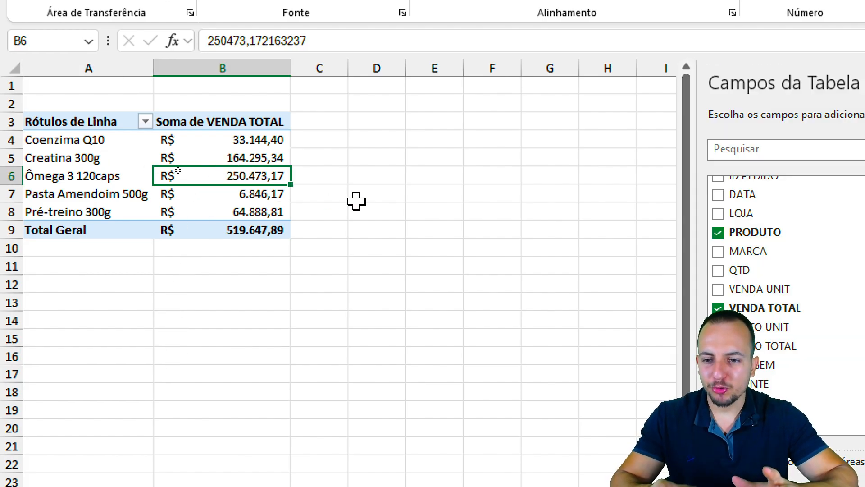